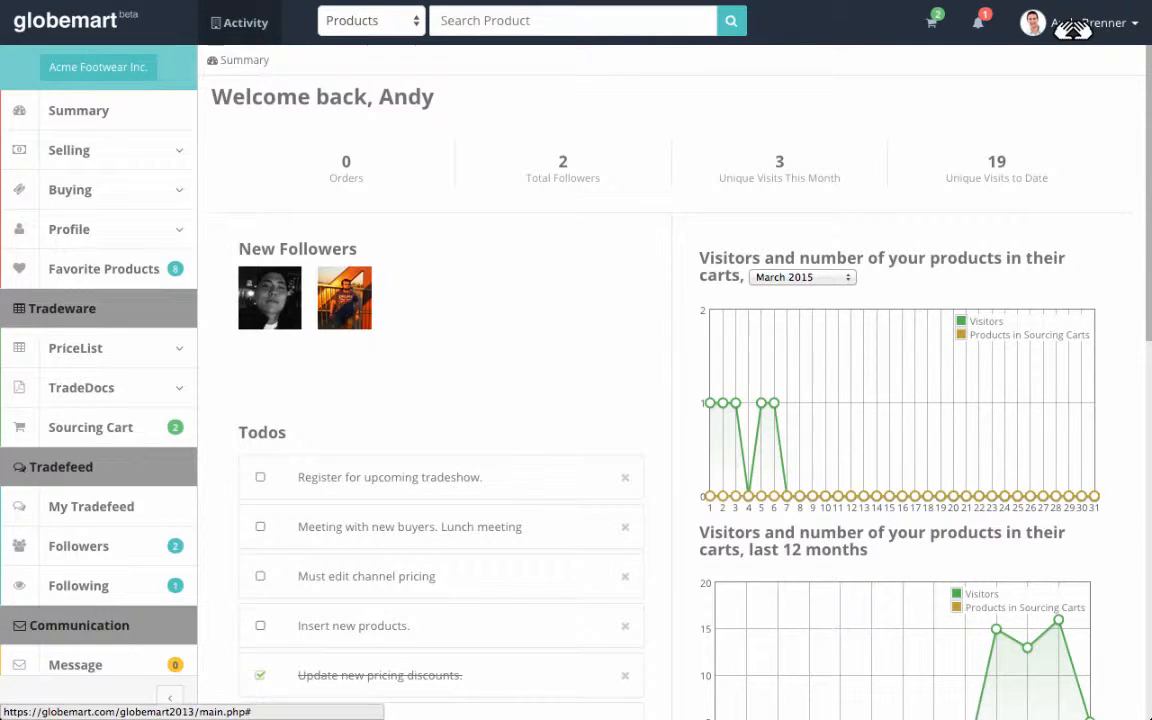
Open the price list's channel discounts page.
left_click(170, 357)
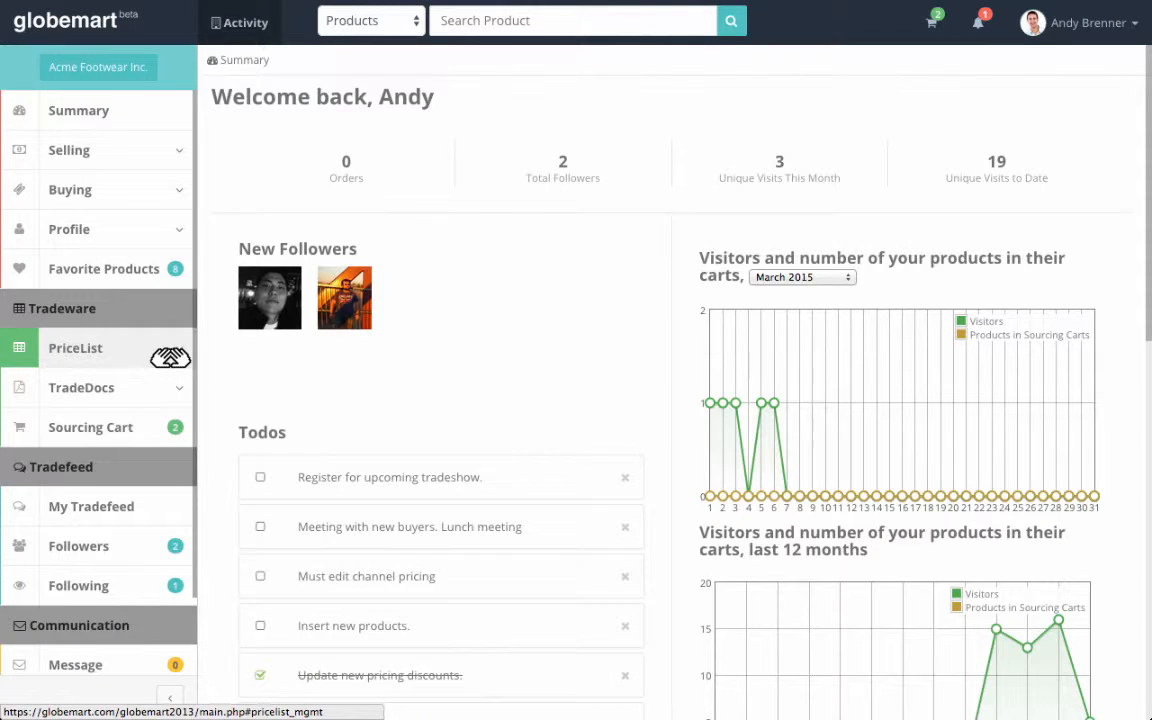
left_click(171, 356)
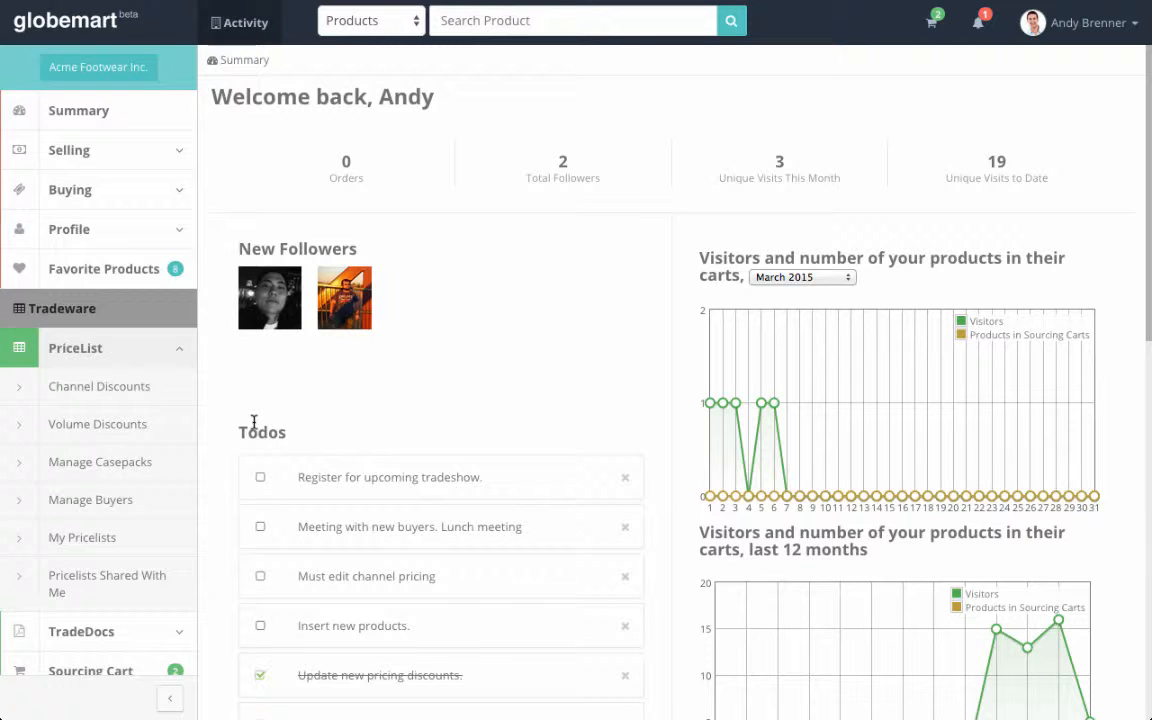
left_click(158, 391)
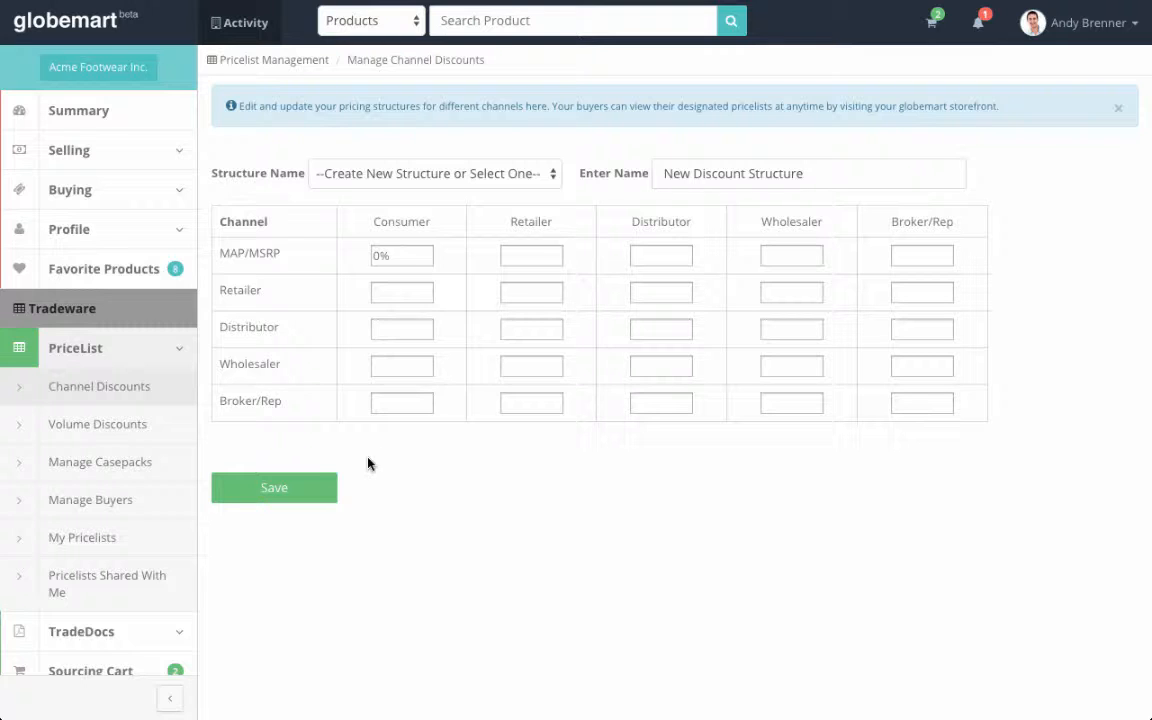
Load the China channel discount structure and review its MAP/MSRP discount for consumers.
left_click(494, 176)
left_click(494, 176)
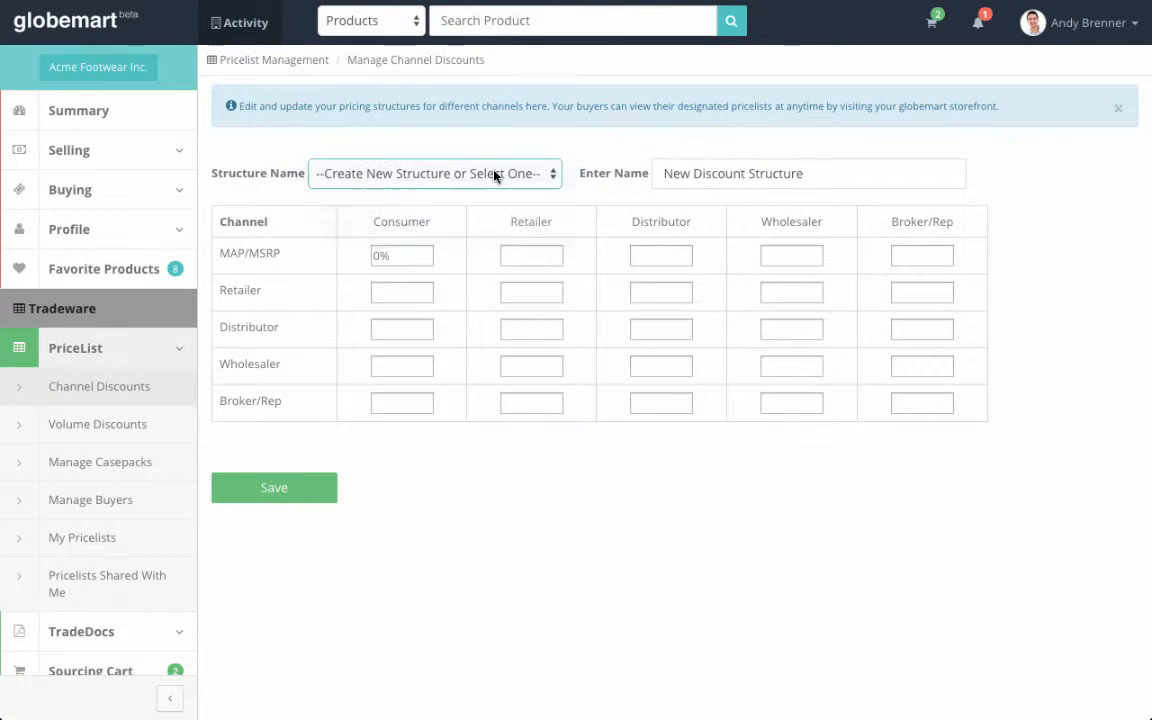
left_click(710, 174)
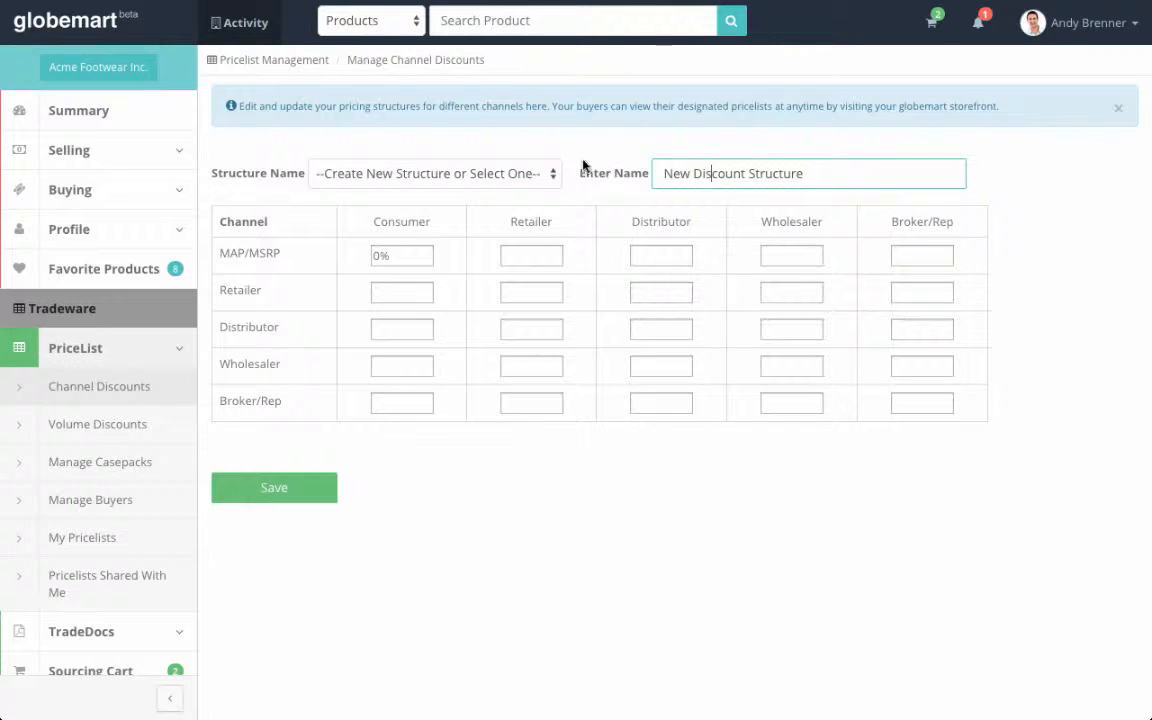
left_click(550, 176)
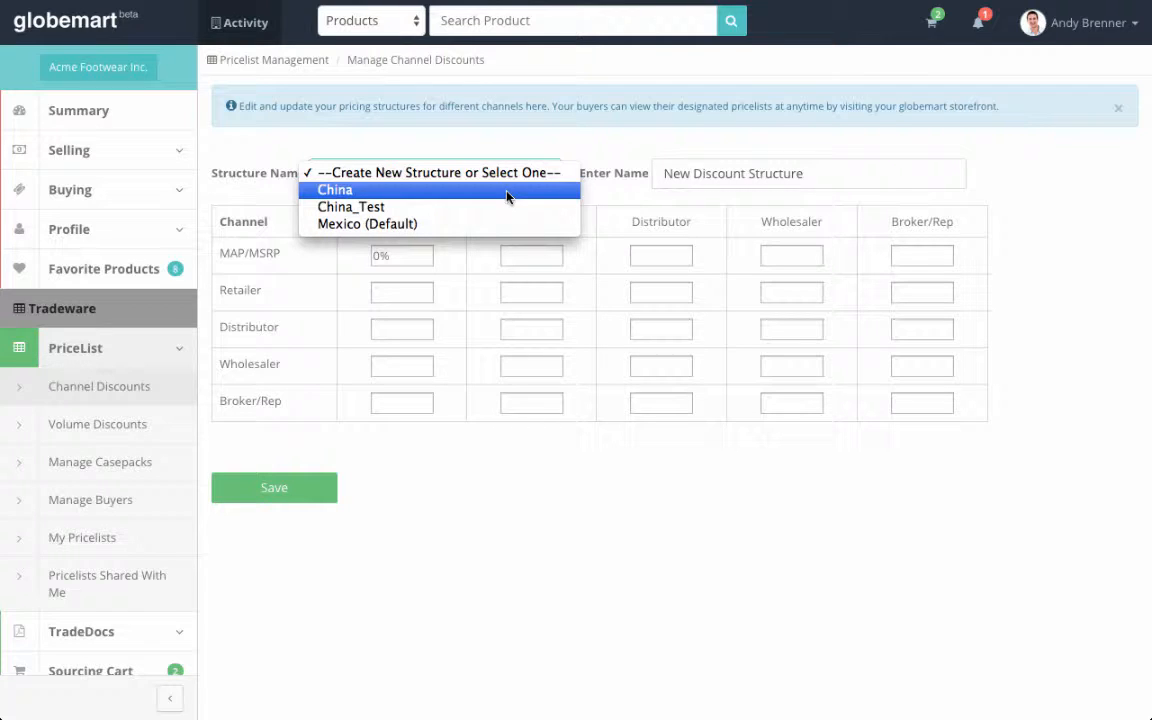
left_click(507, 192)
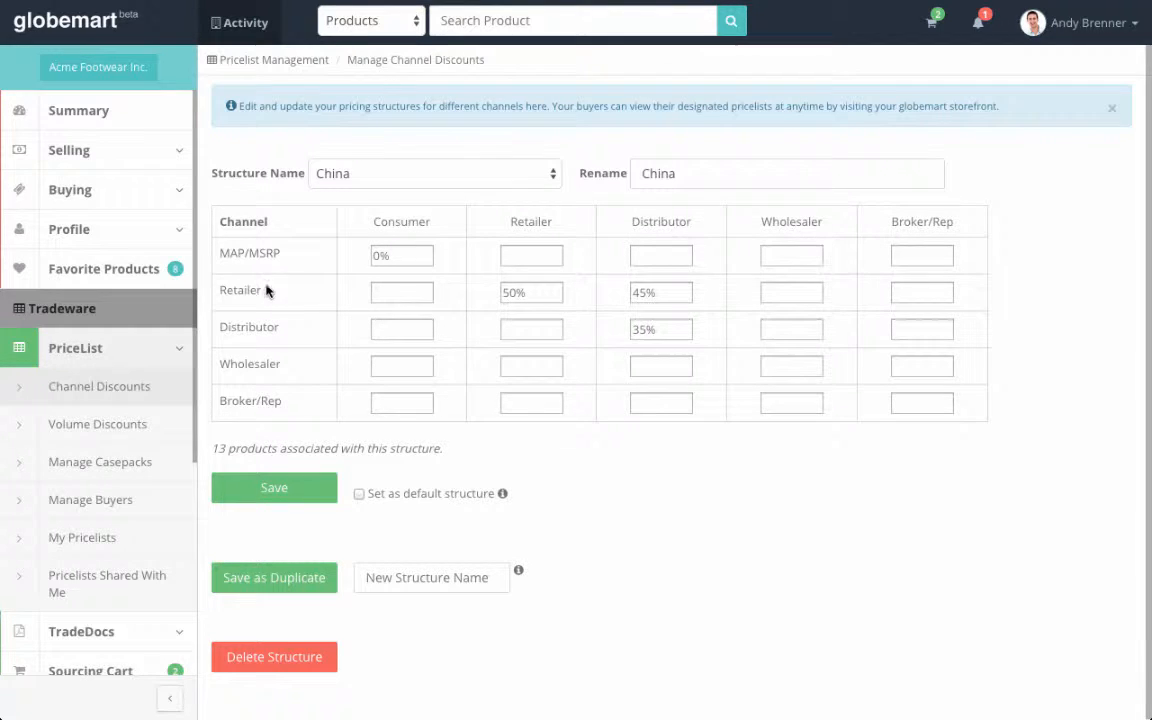
left_click_drag(278, 254, 221, 255)
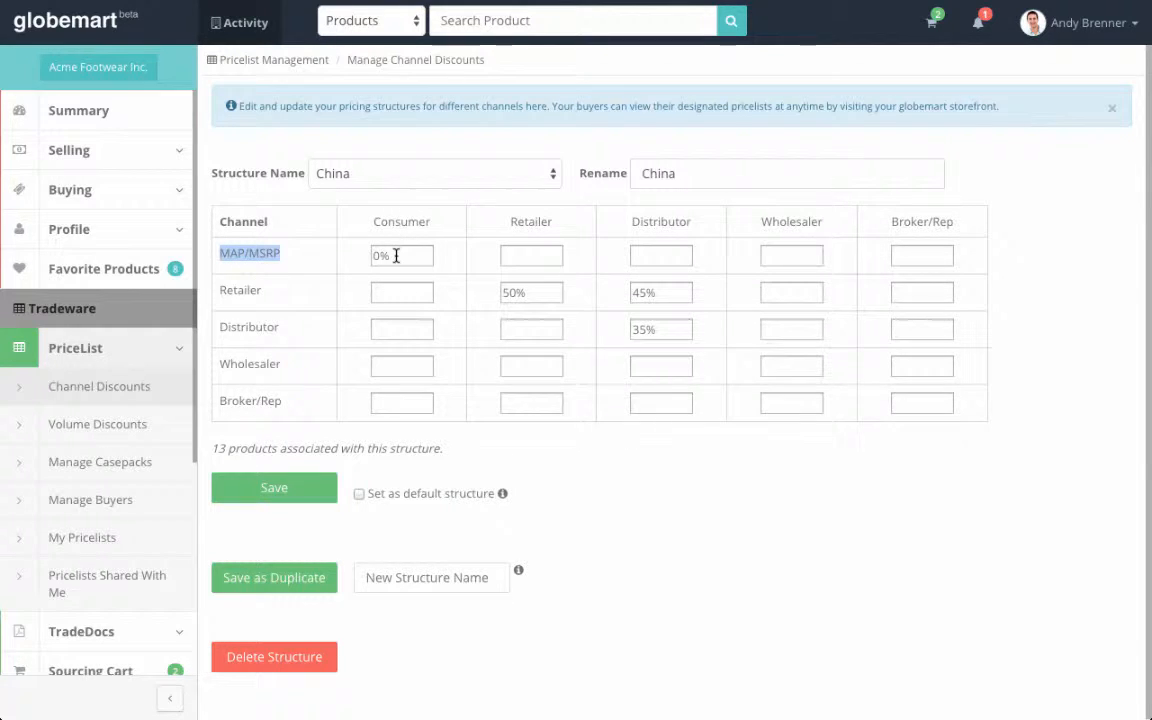
left_click_drag(393, 255, 366, 257)
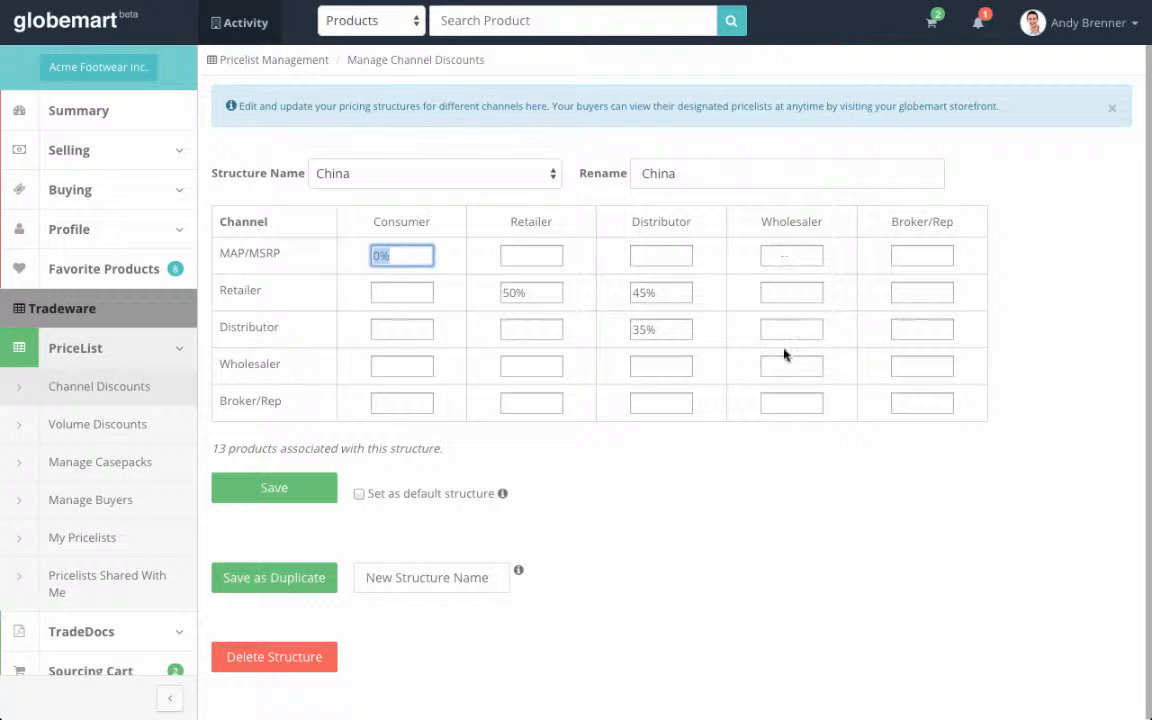
Set the China structure's wholesaler discounts to 25 in the Distributor row and 50 in the Retailer row, and save it.
left_click(806, 329)
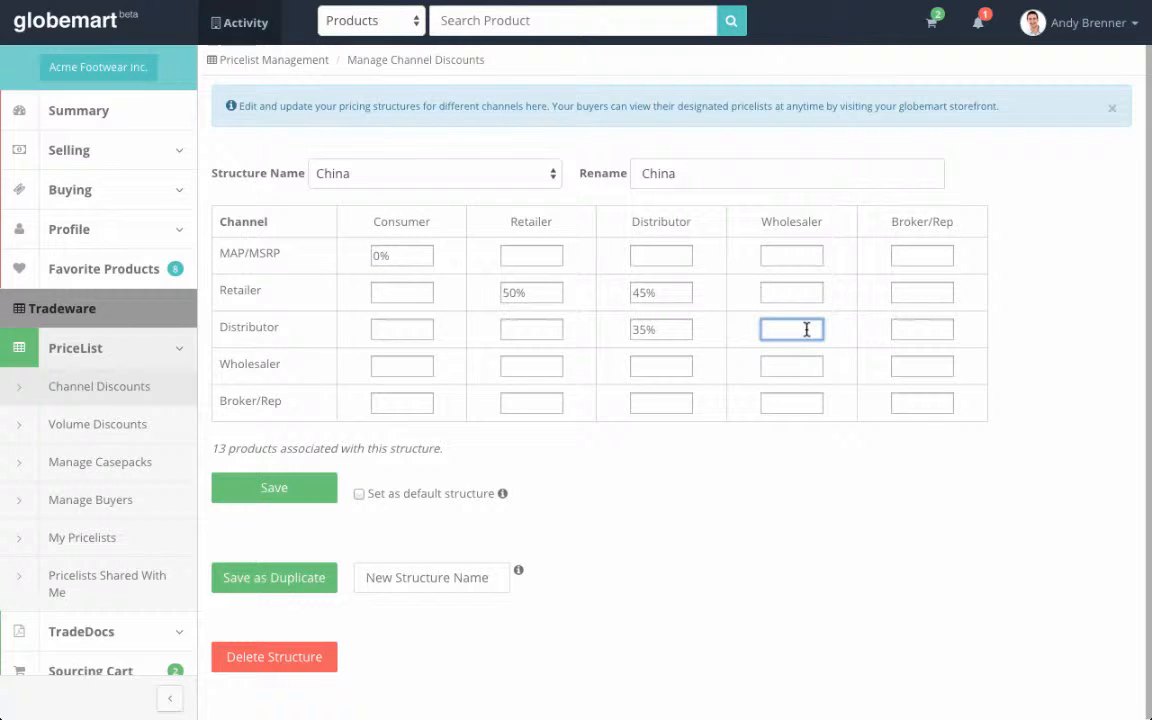
type("25")
left_click(806, 293)
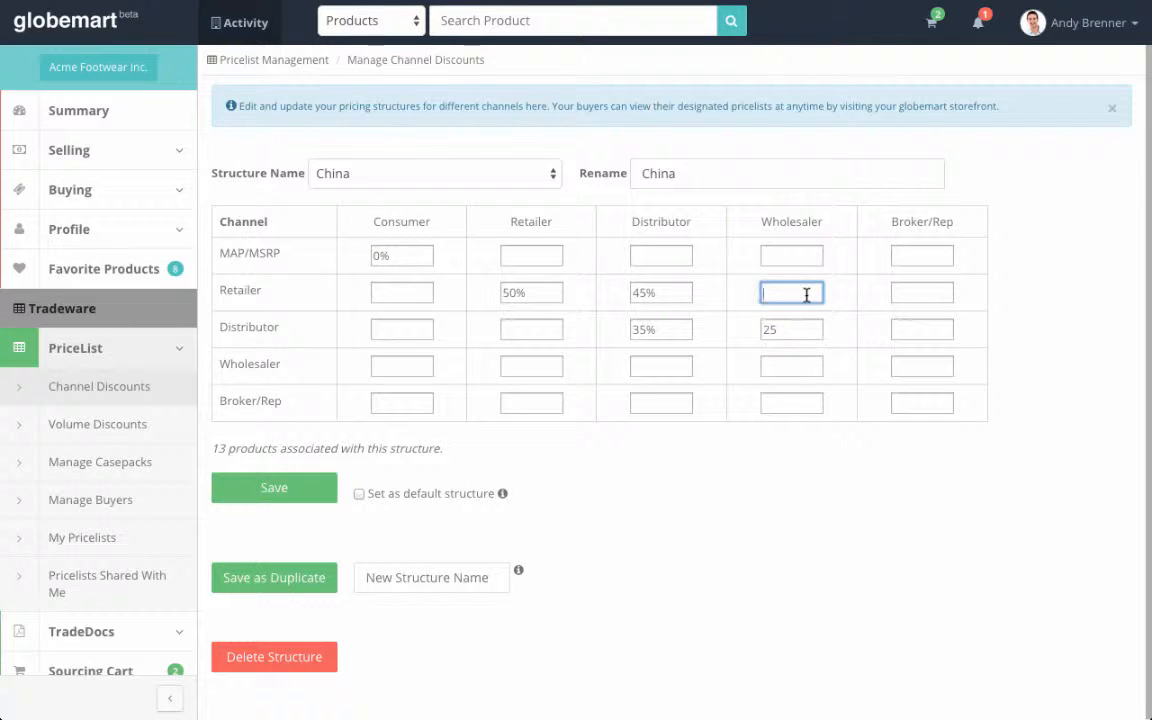
type("50")
left_click(811, 251)
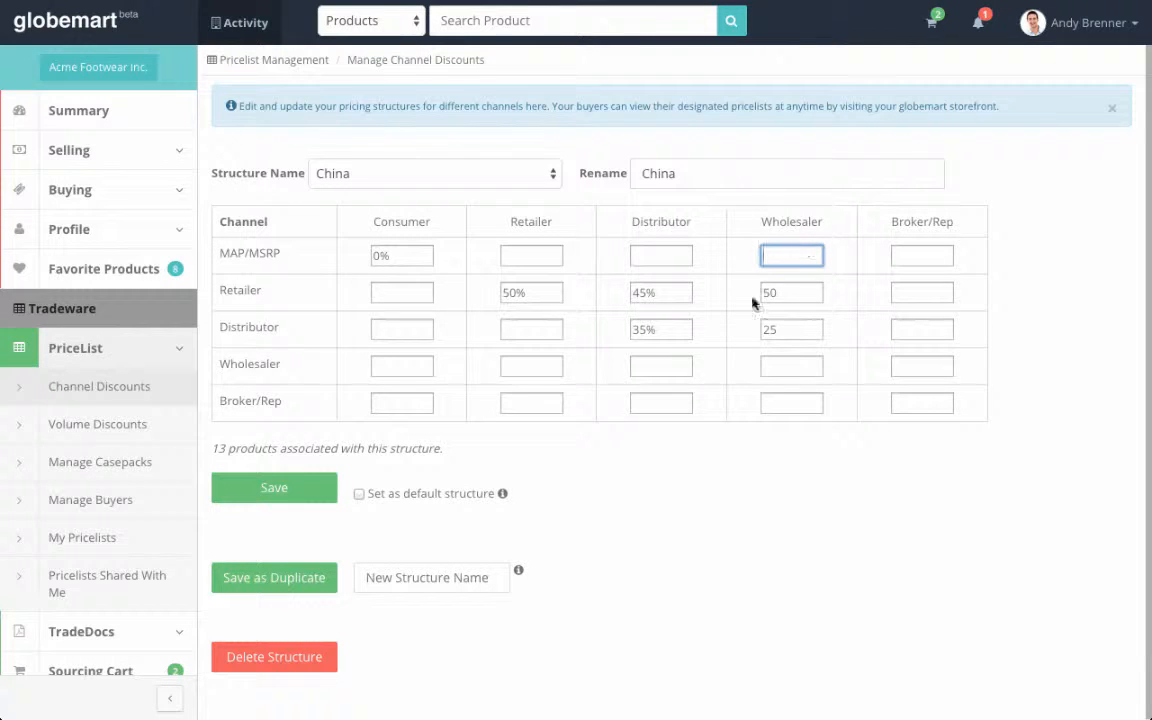
left_click(309, 489)
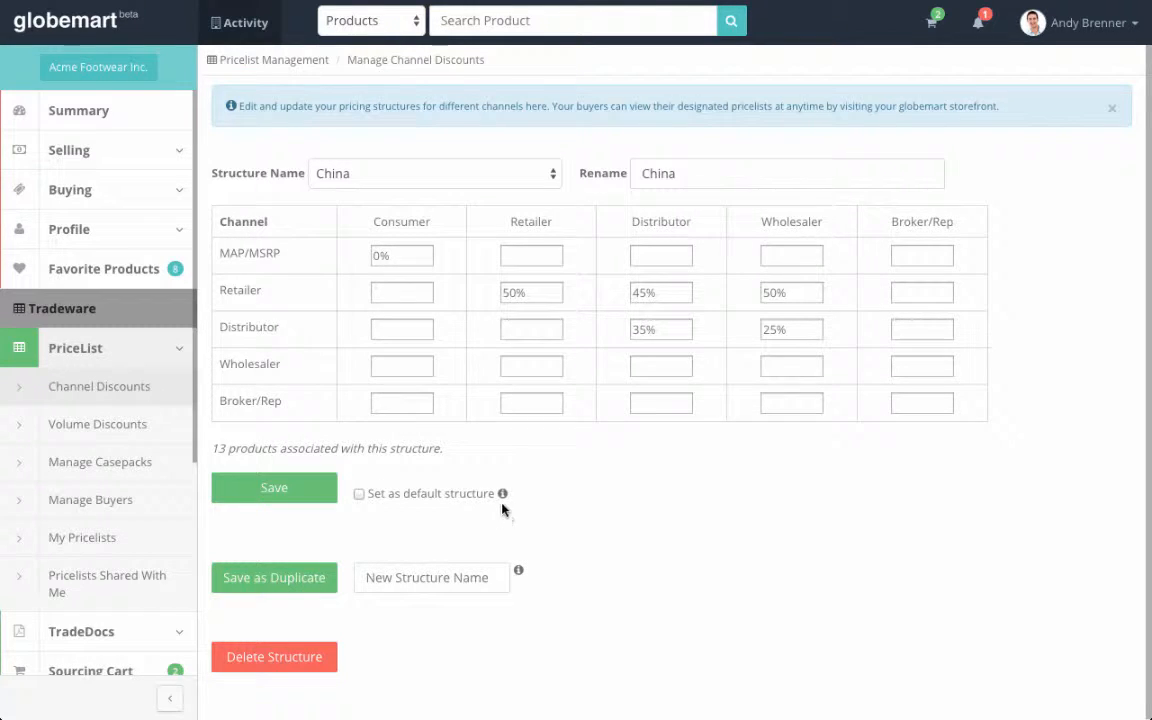
Check the default-structure option's information and view the Mexico (Default) channel discount structure.
mouse_move(502, 497)
left_click(552, 173)
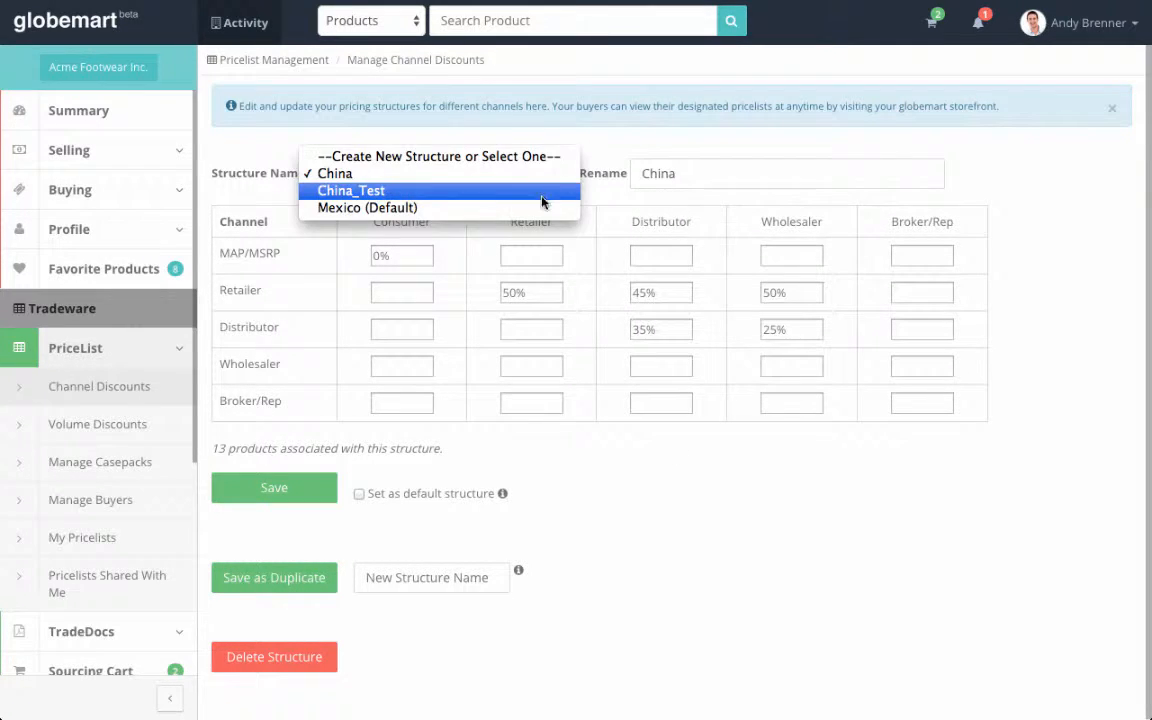
left_click(544, 207)
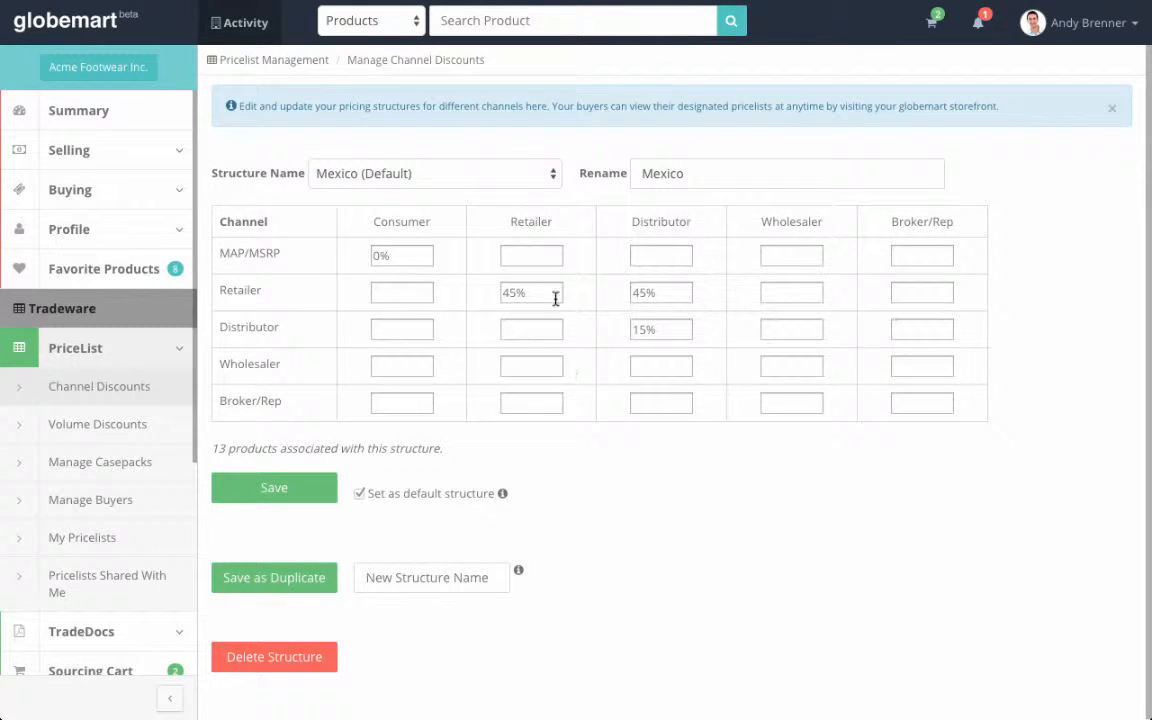
left_click(553, 176)
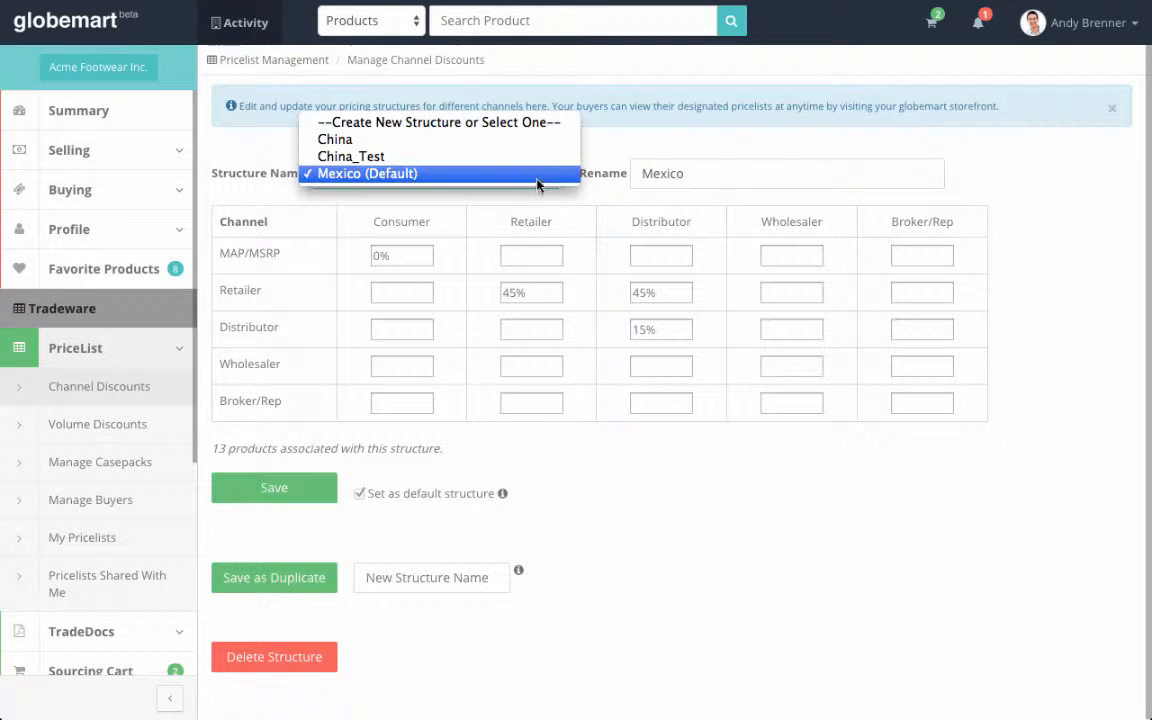
left_click(499, 174)
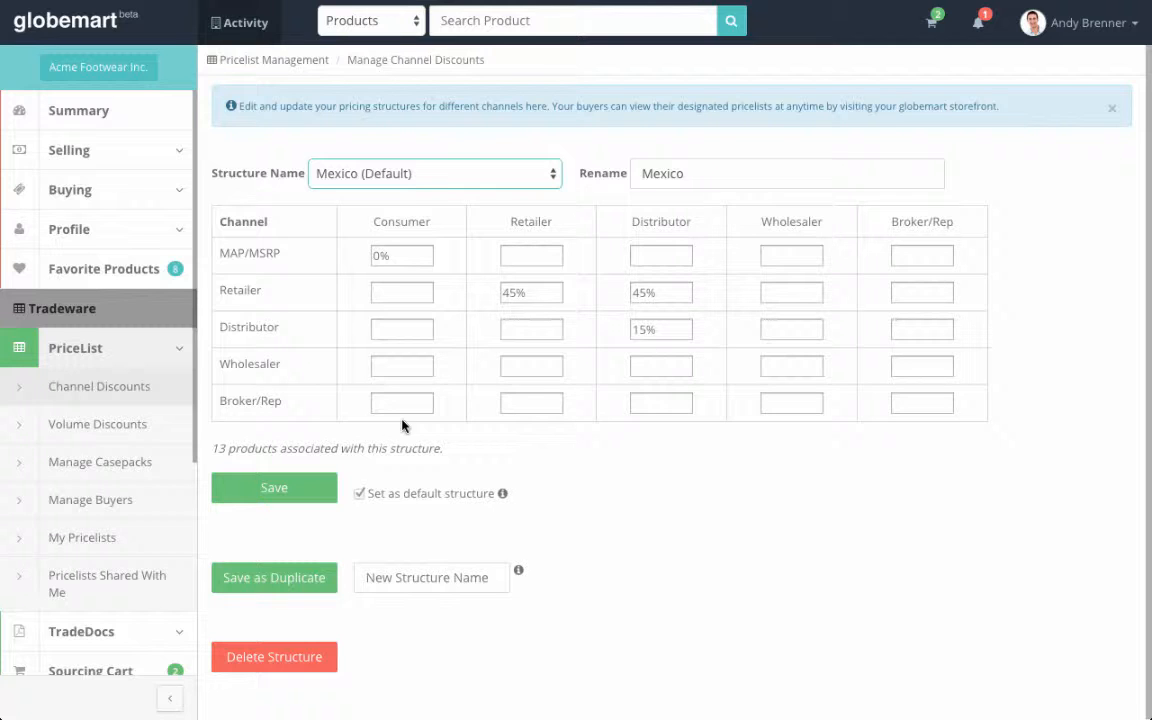
Open the volume discounts page and load the Standard structure.
left_click(127, 422)
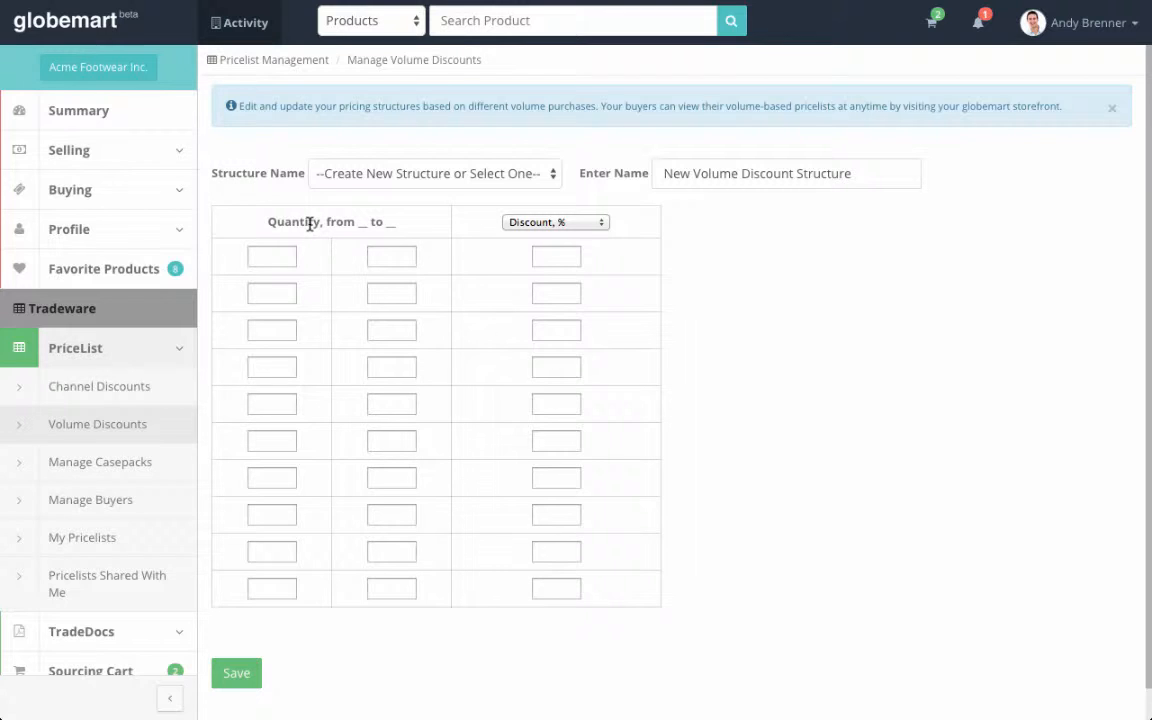
left_click(440, 181)
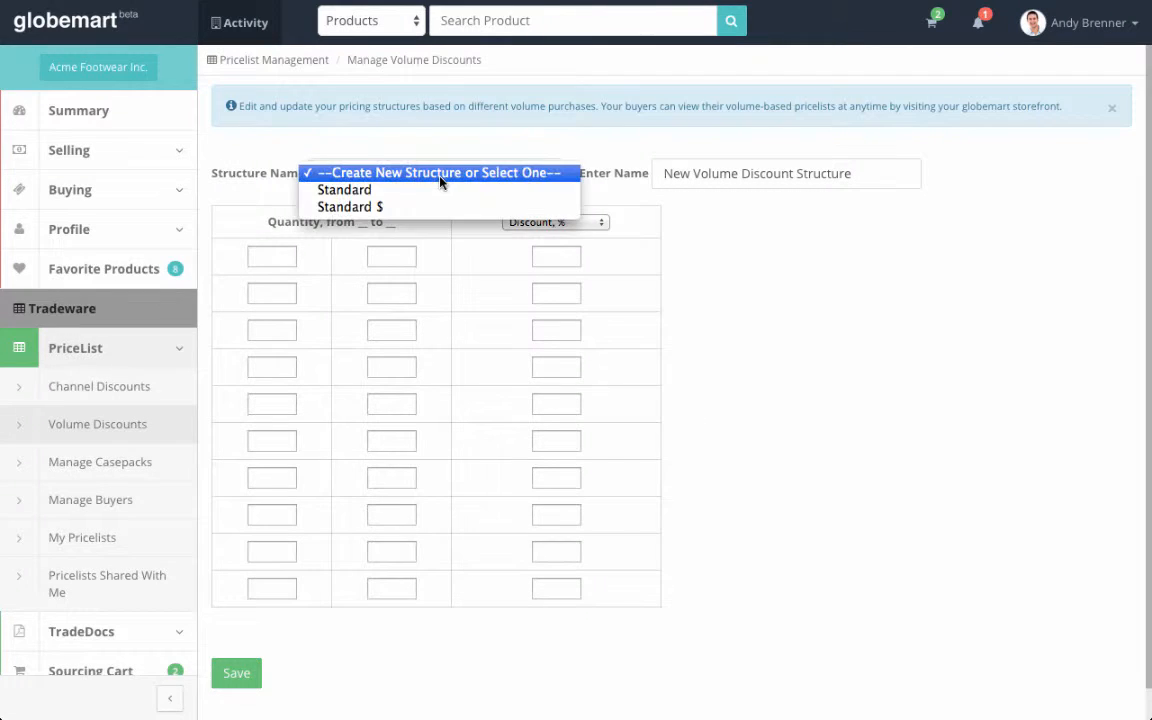
left_click(424, 190)
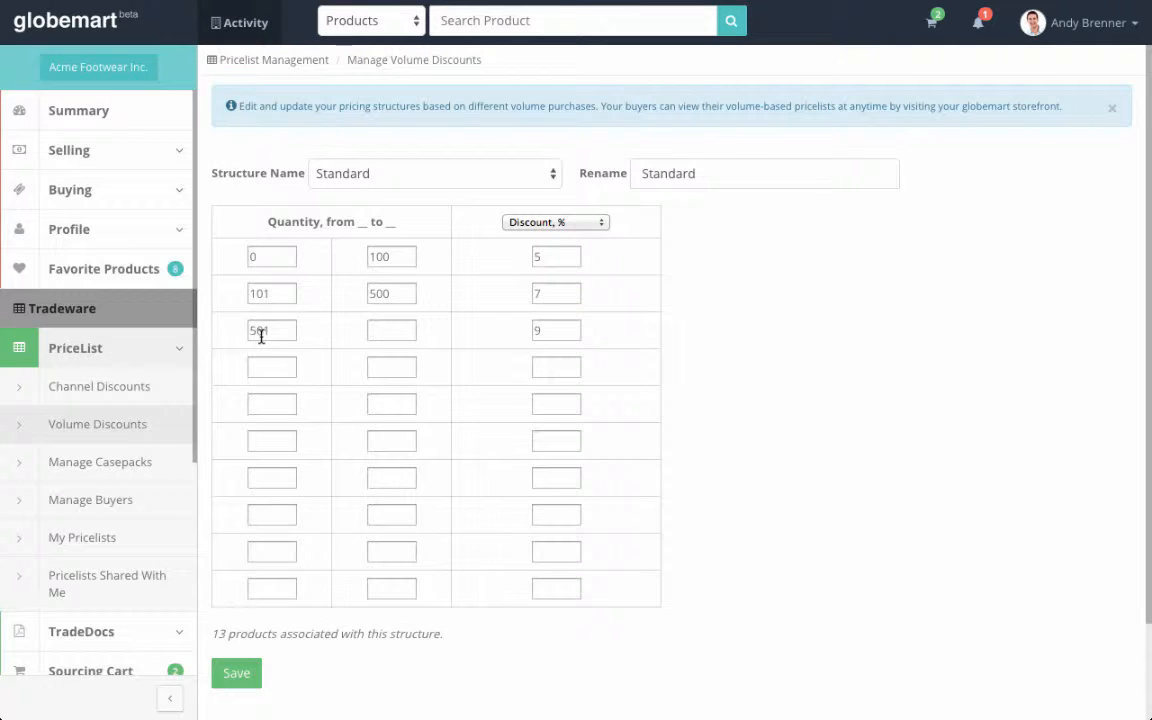
left_click(550, 180)
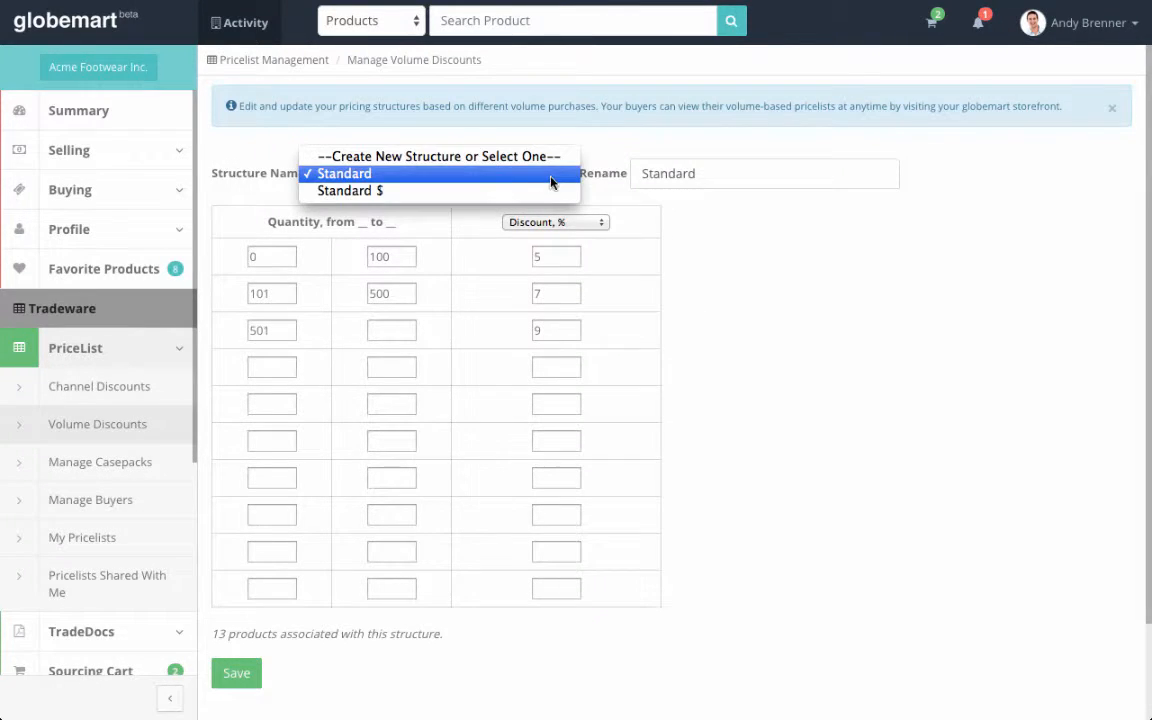
left_click(617, 178)
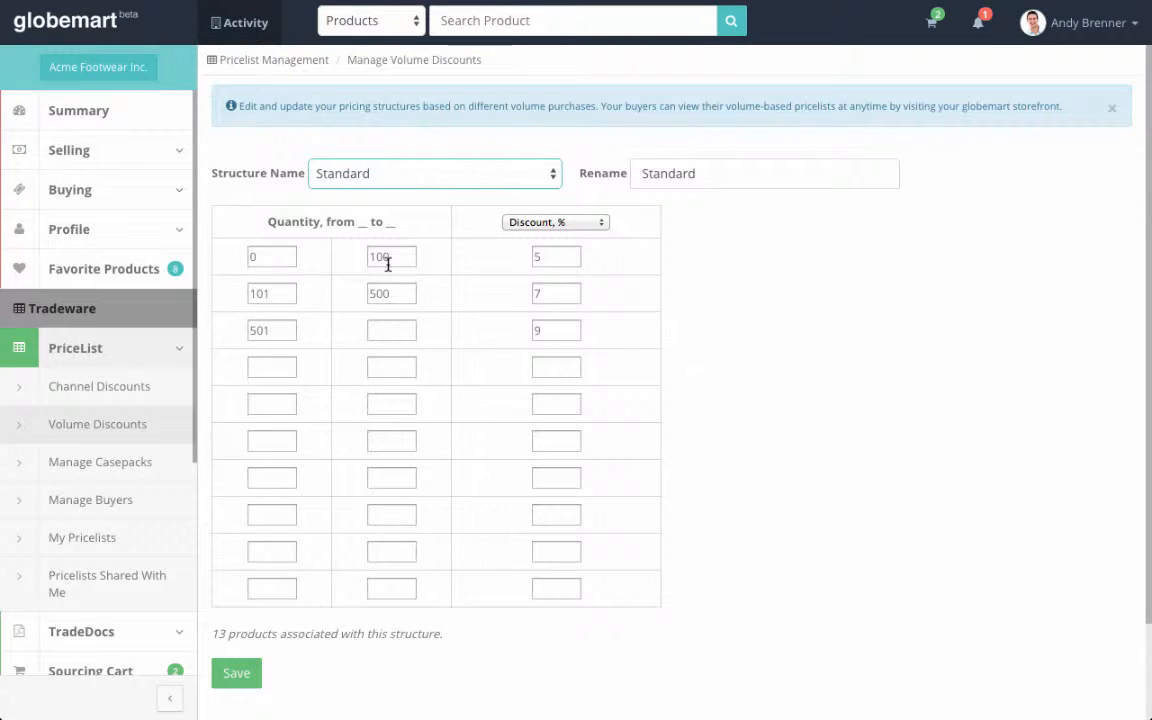
Check the available discount types and view the Standard $ volume discount structure.
left_click(604, 224)
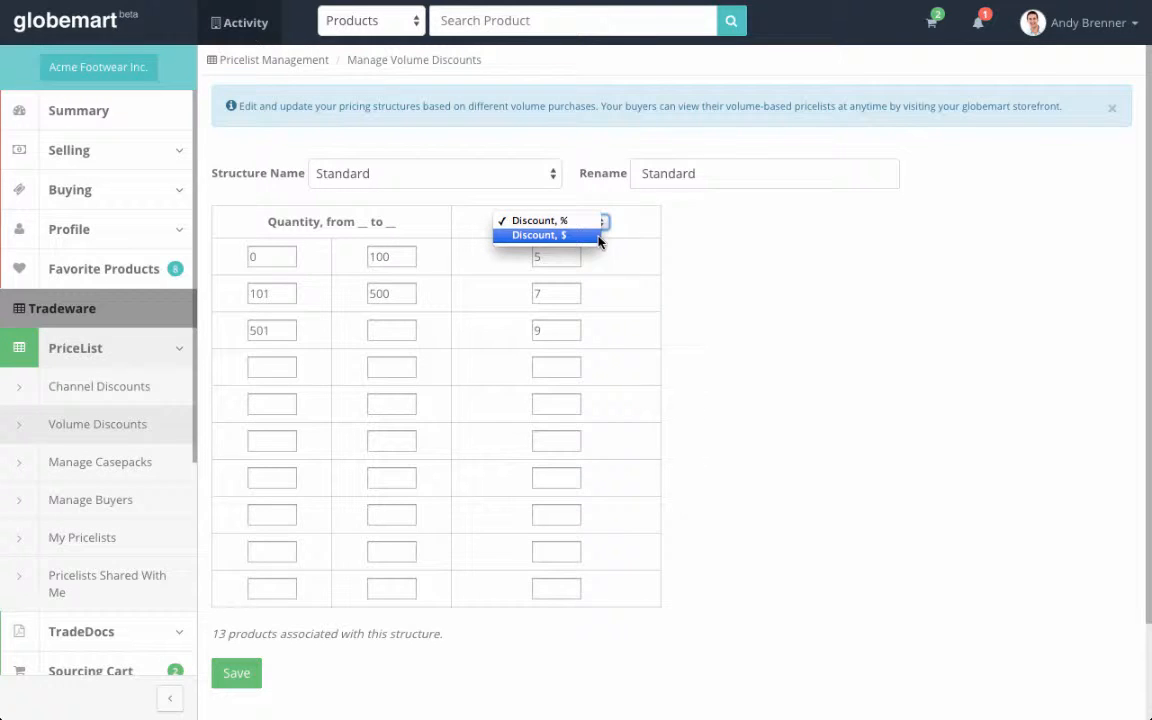
left_click(600, 220)
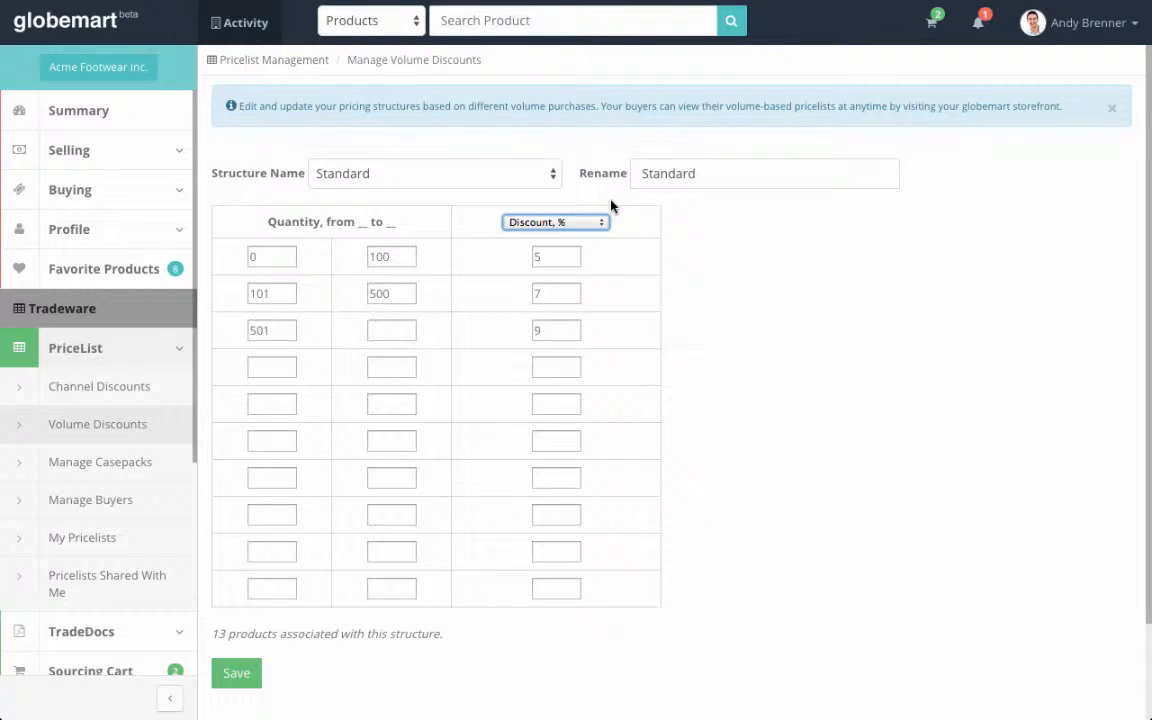
left_click(549, 176)
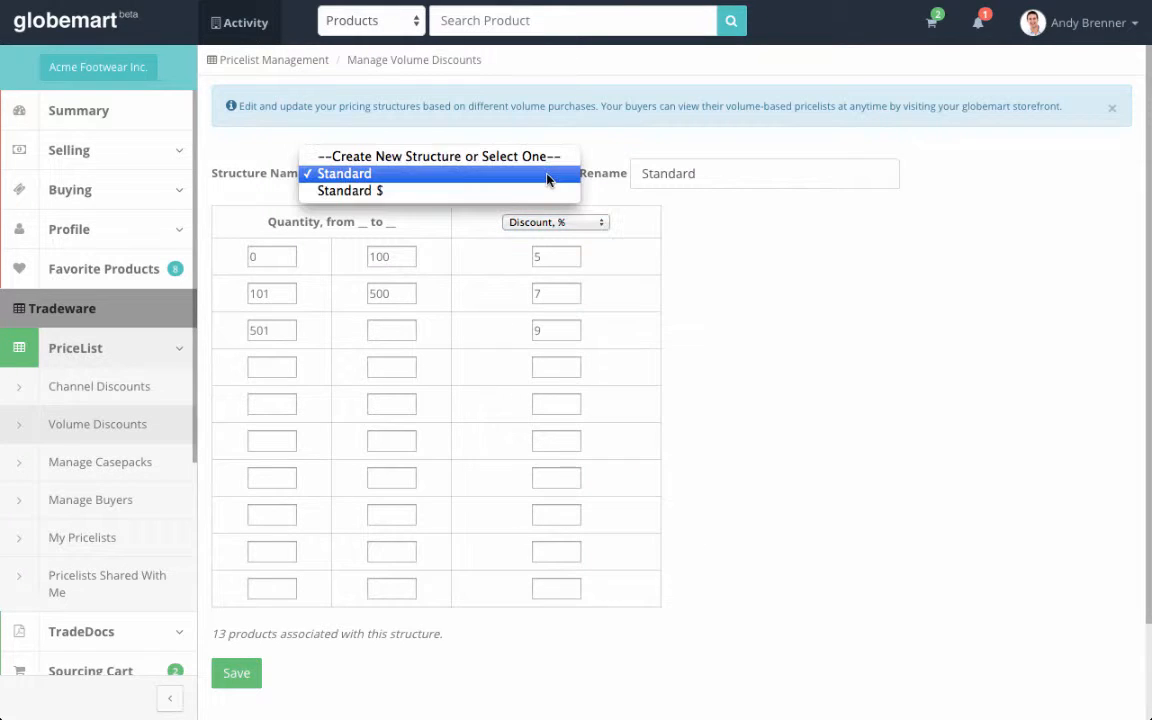
left_click(535, 191)
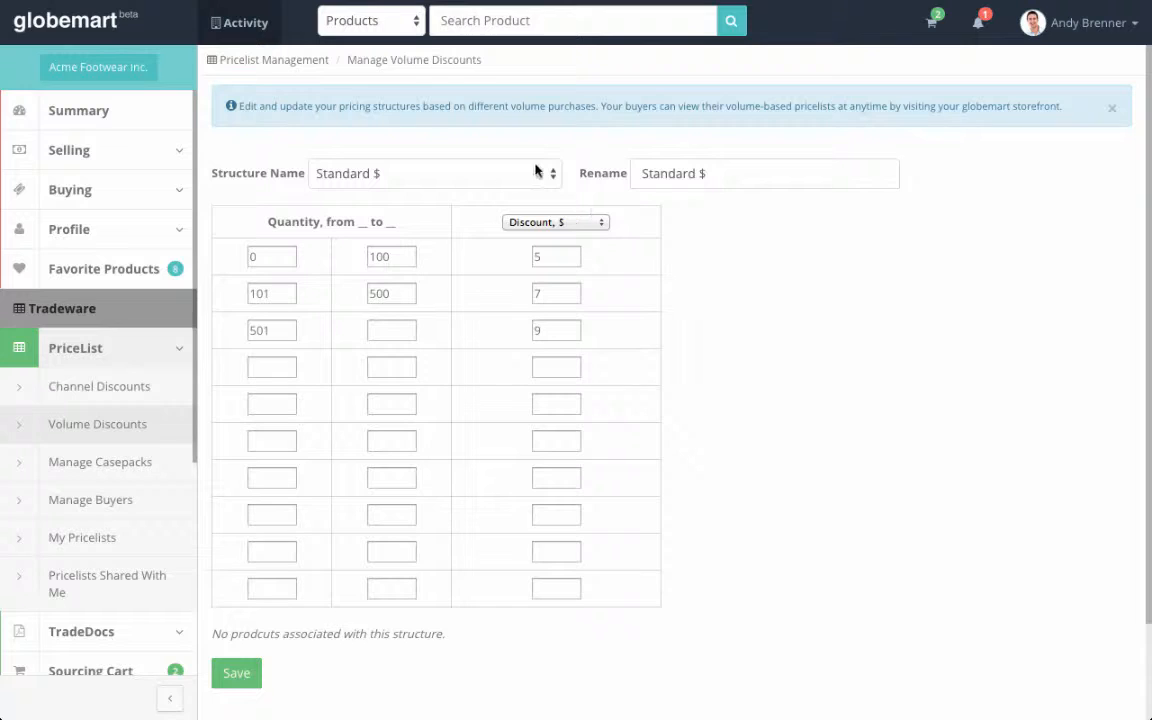
Start a new volume discount structure named Aggressive.
left_click(537, 172)
left_click(512, 144)
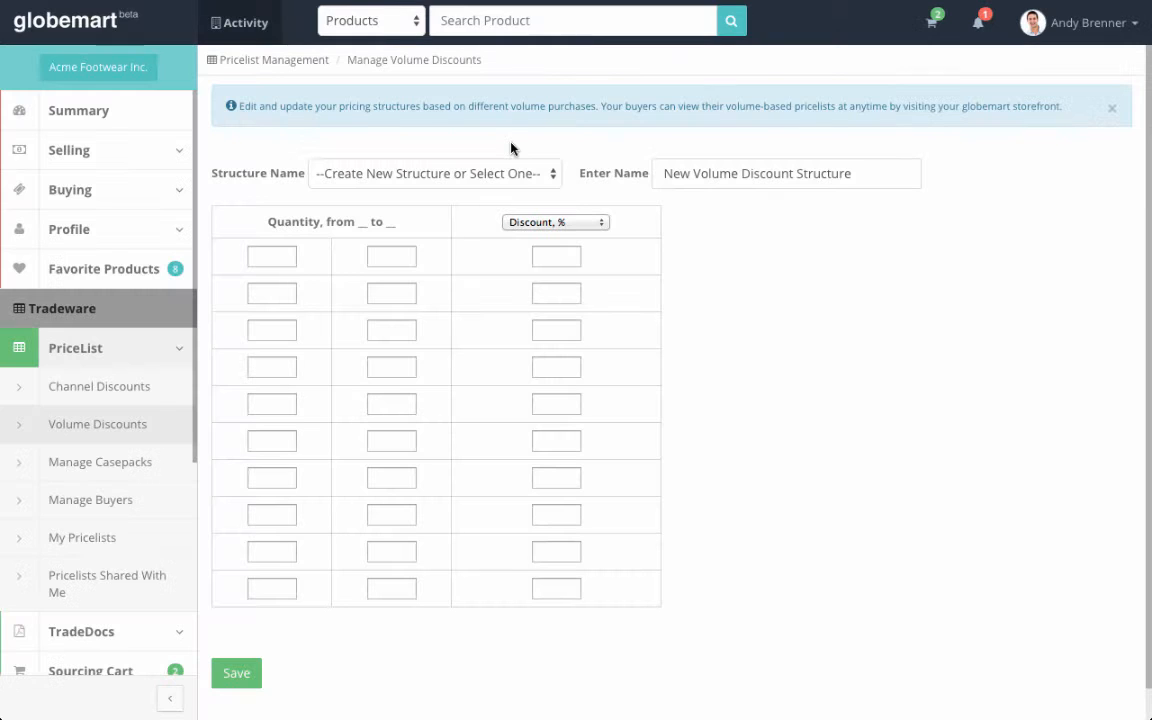
left_click(678, 168)
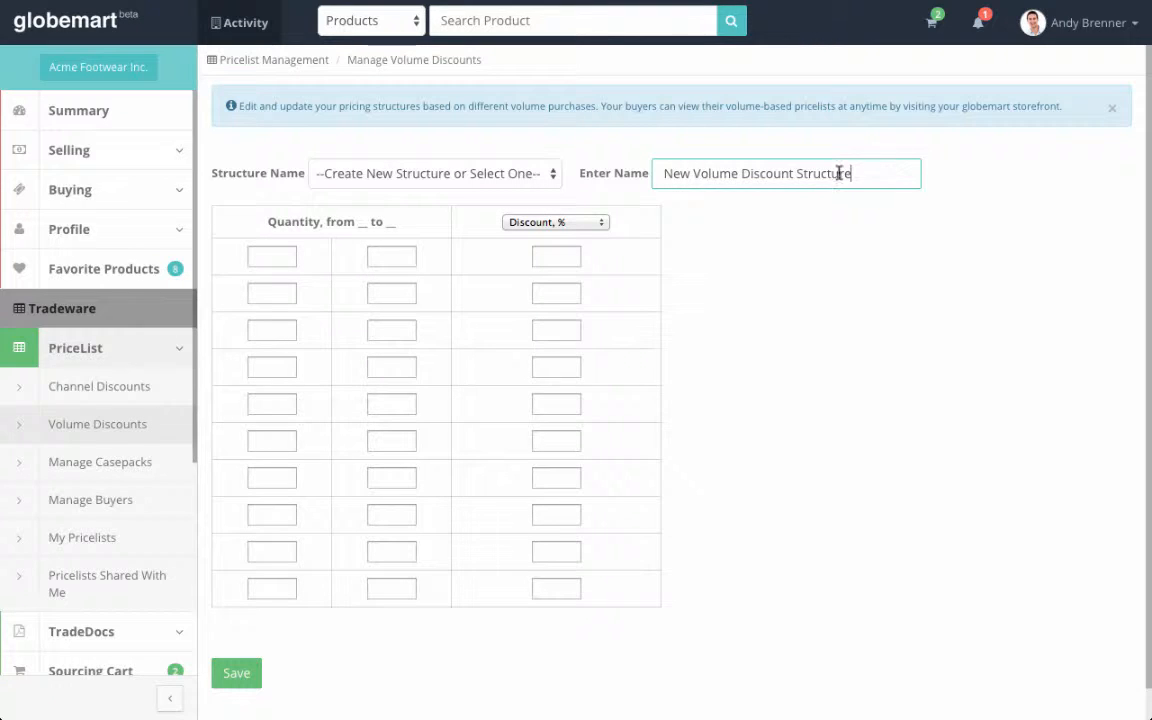
left_click_drag(843, 174, 656, 172)
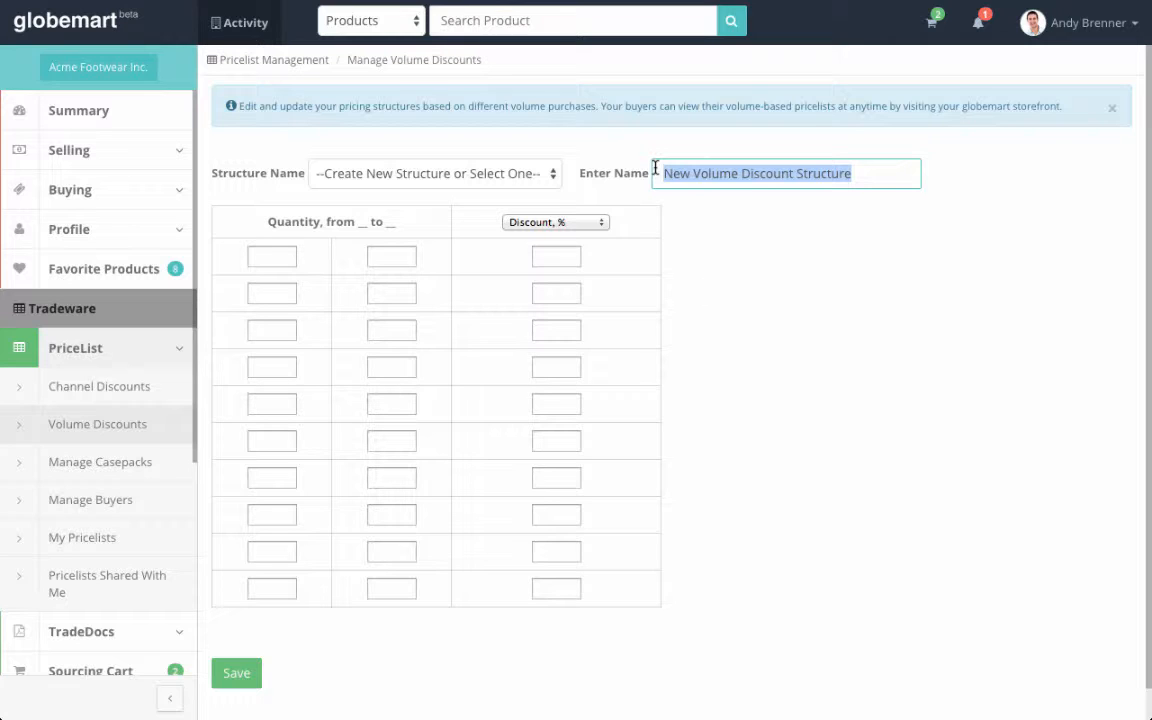
type("Aggressive")
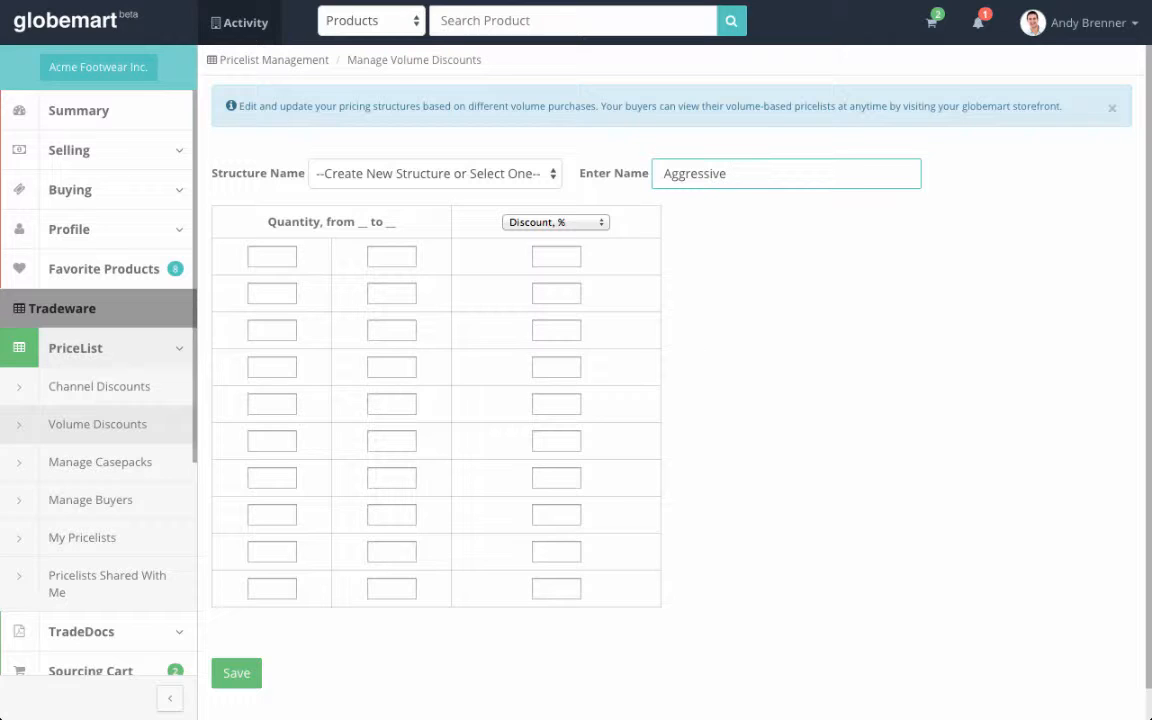
Define the first volume tier as quantity 50 to 100 with a 7% discount.
left_click(266, 252)
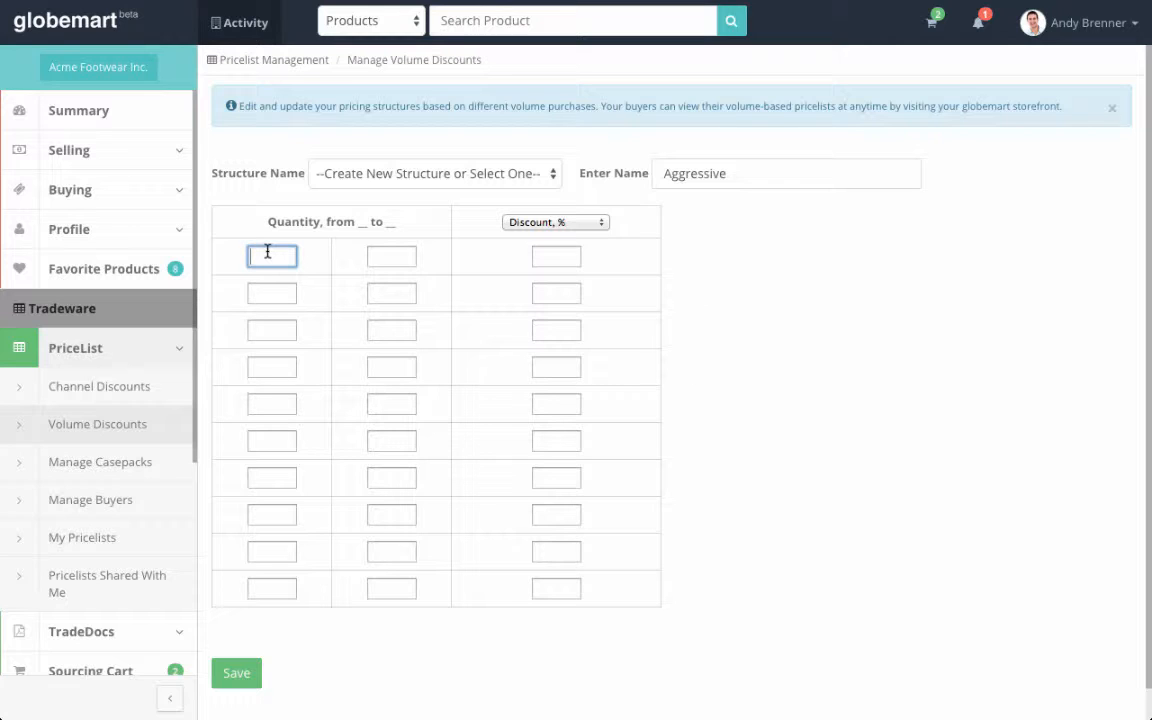
type("50")
left_click(388, 255)
type("100")
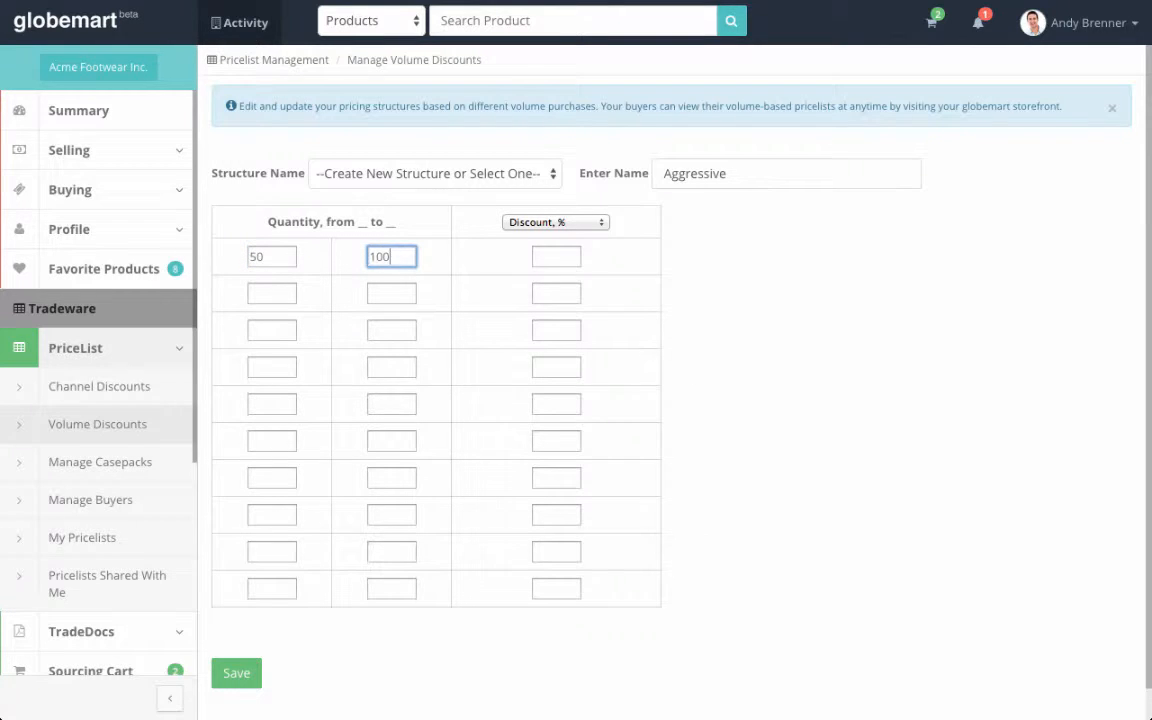
left_click(553, 255)
type("7")
Define the second volume tier as quantity 101 to 300 with a 10% discount.
left_click(275, 292)
type("101")
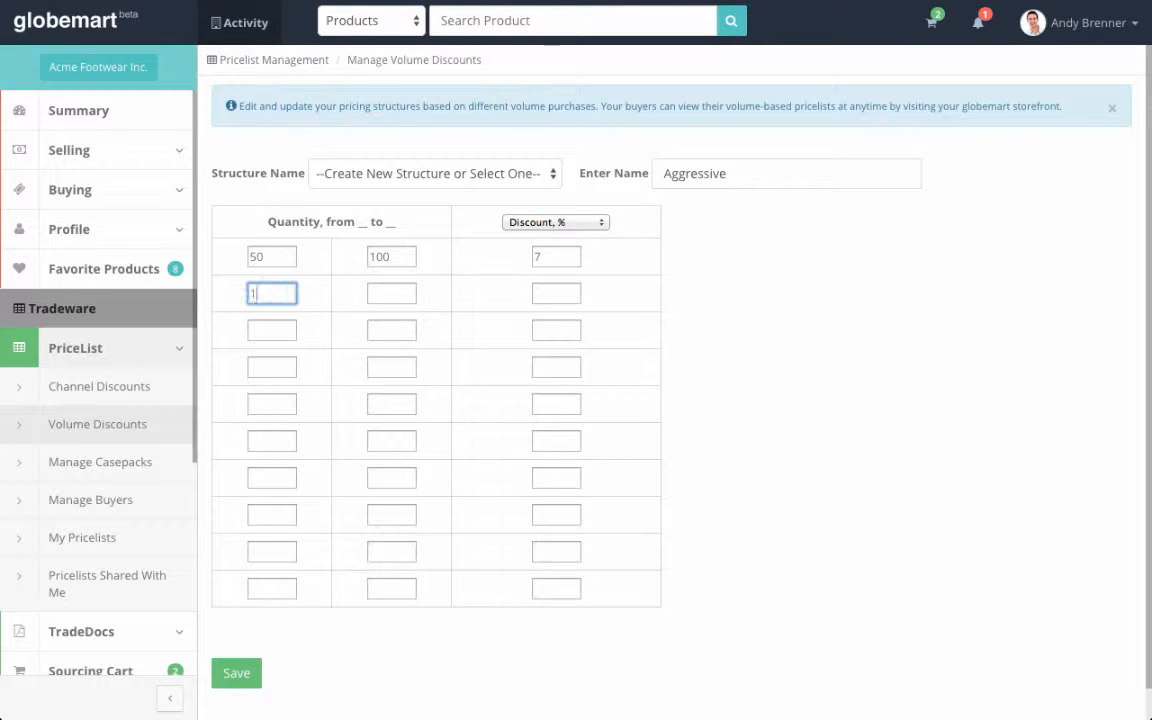
left_click(388, 292)
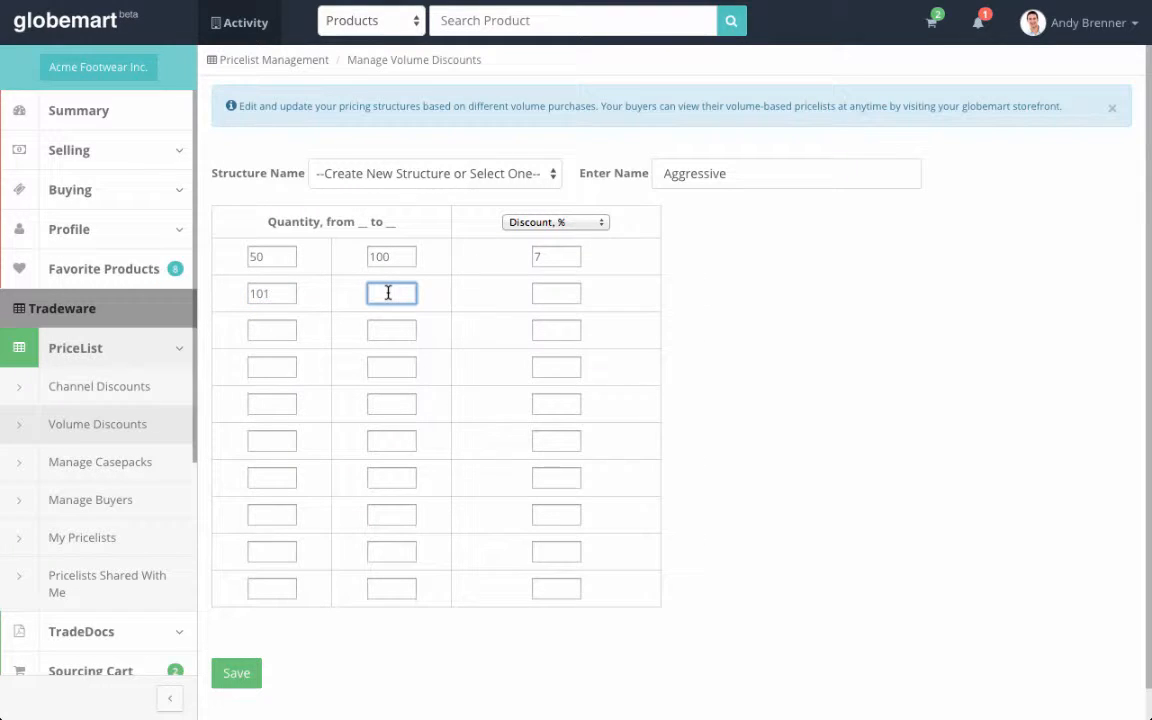
type("300")
left_click(560, 292)
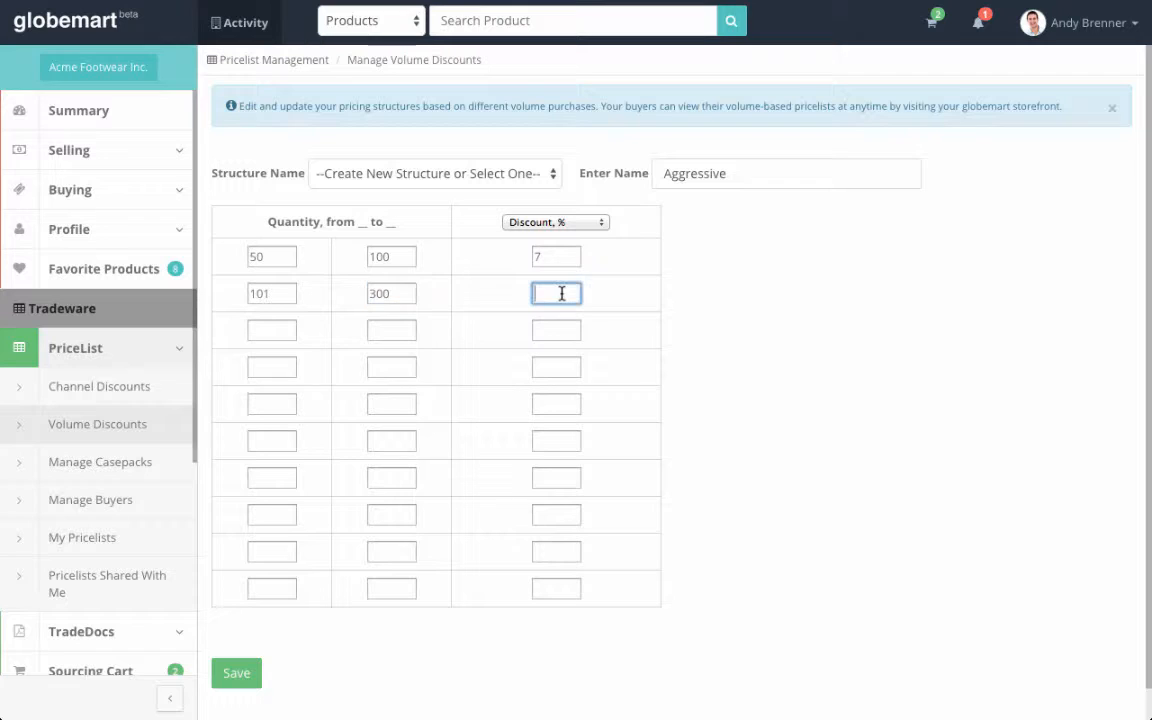
type("10")
Define the third volume tier as quantity 301 to 500 with a 12% discount.
left_click(261, 324)
type("301")
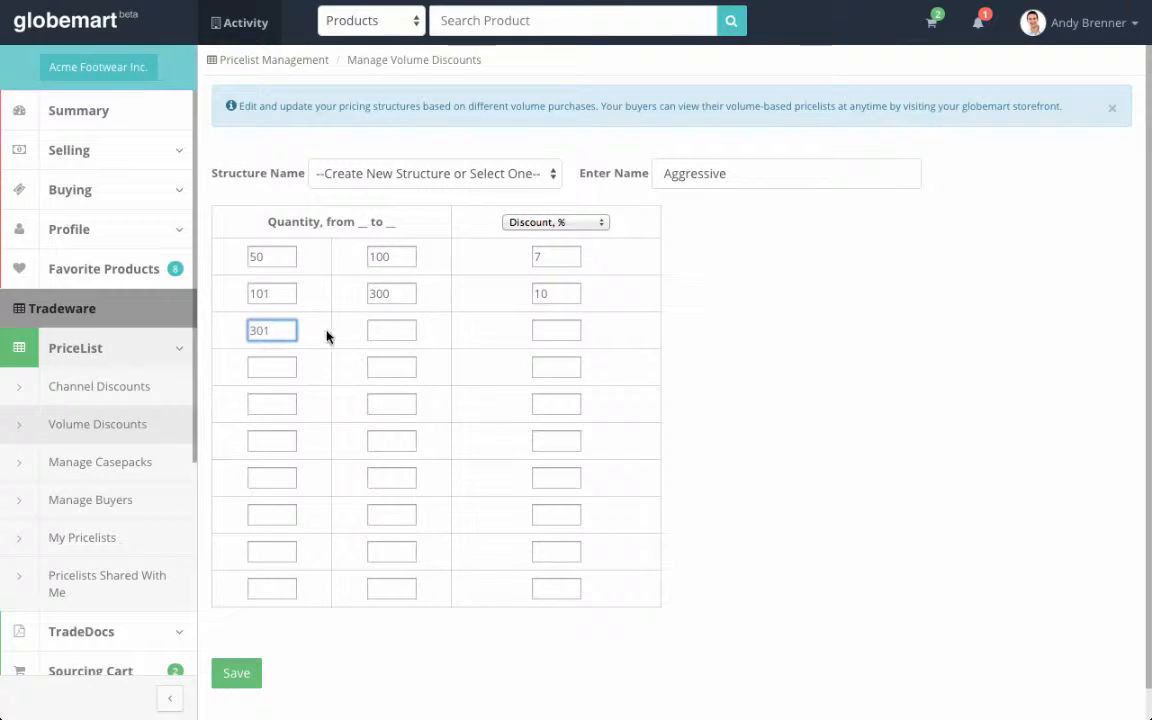
left_click(386, 329)
type("500")
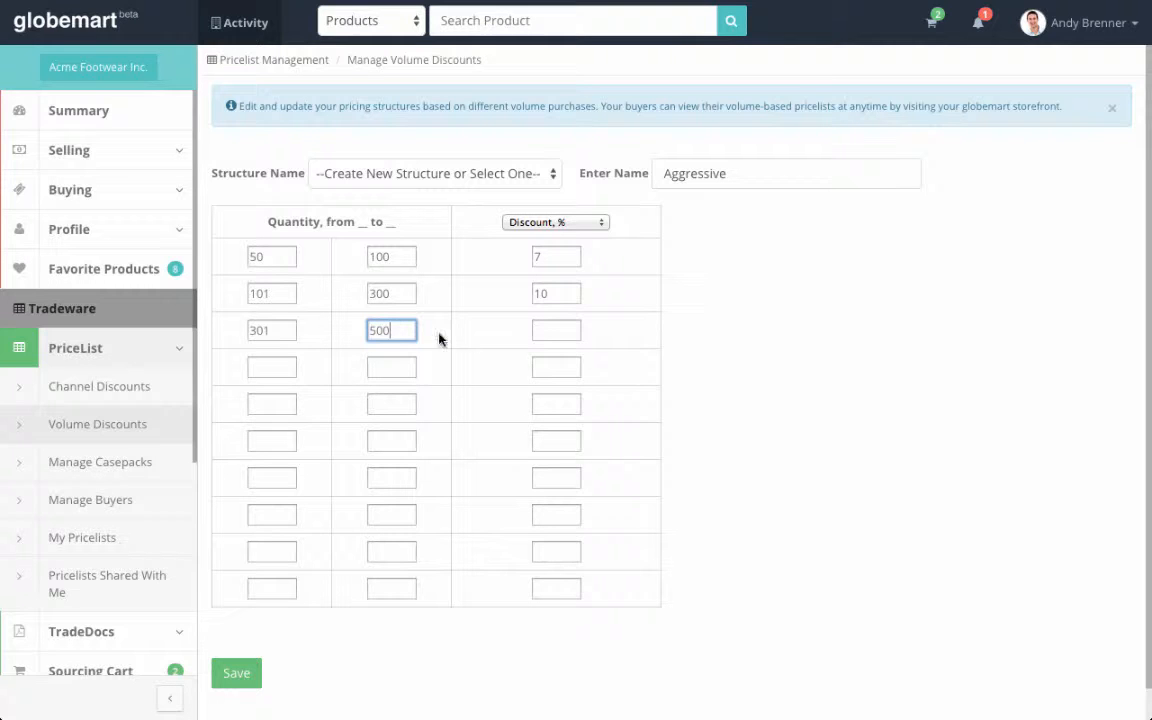
left_click(553, 331)
type("12")
Define an open-ended fourth volume tier starting at quantity 501 with a 15% discount.
left_click(278, 367)
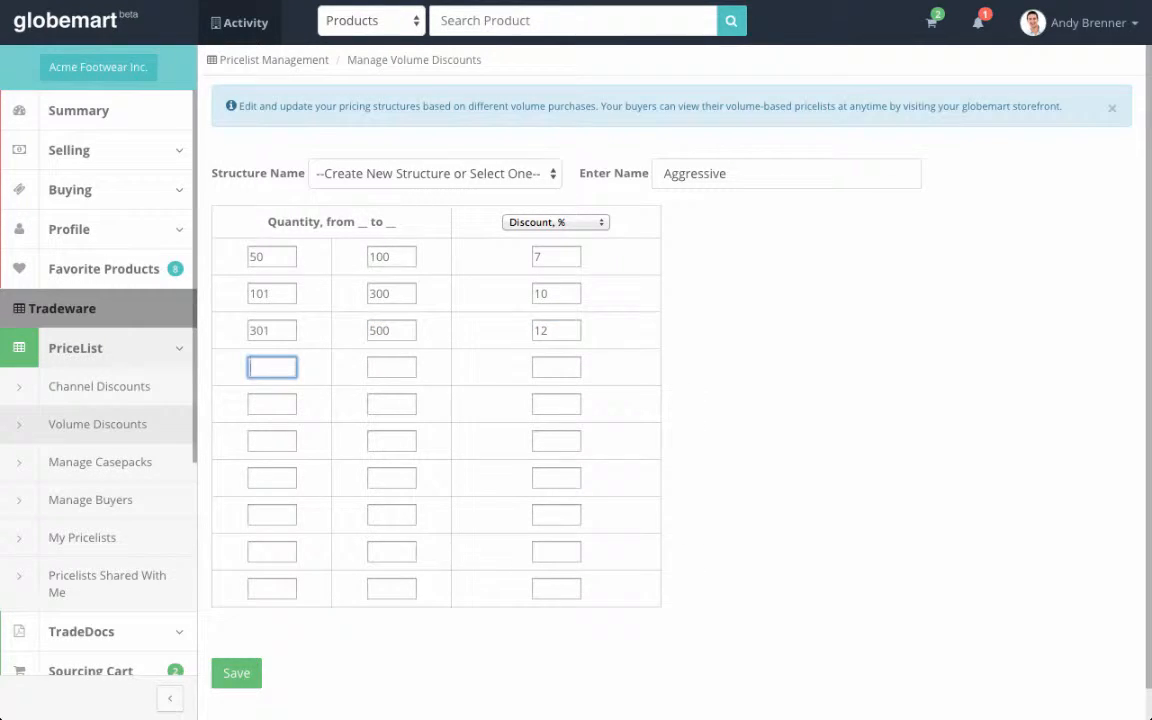
type("501")
left_click(558, 367)
type("15")
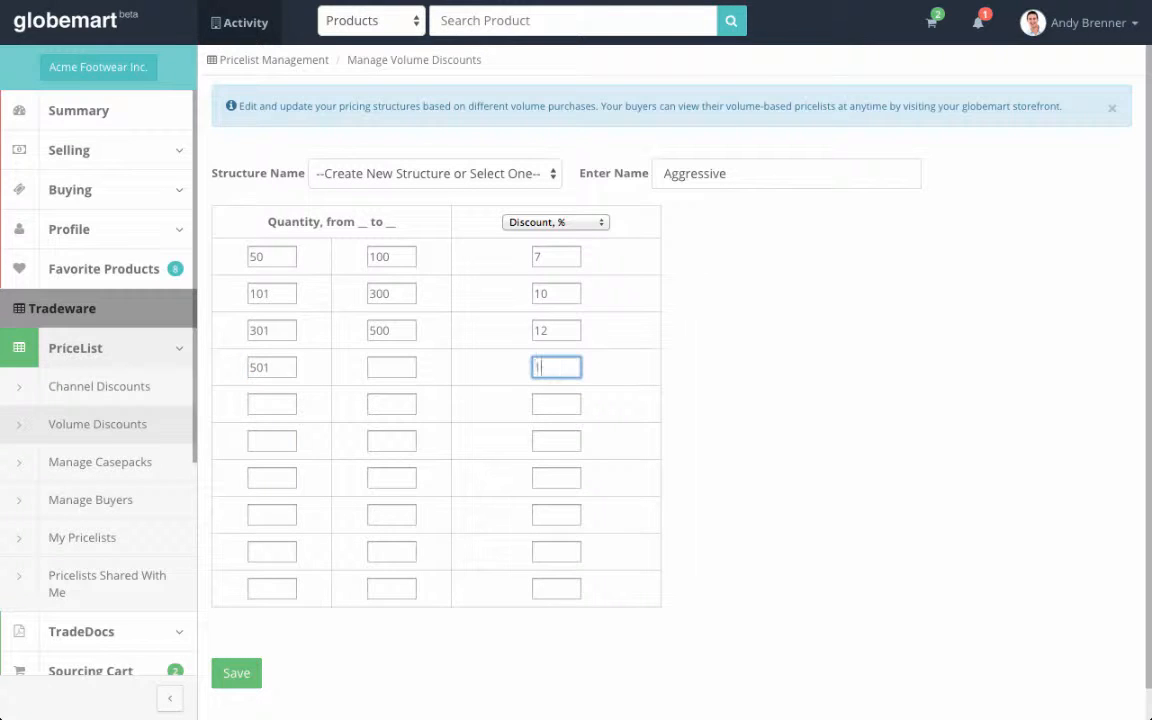
Save the Aggressive volume discount structure and check for it among the available structures.
left_click(561, 396)
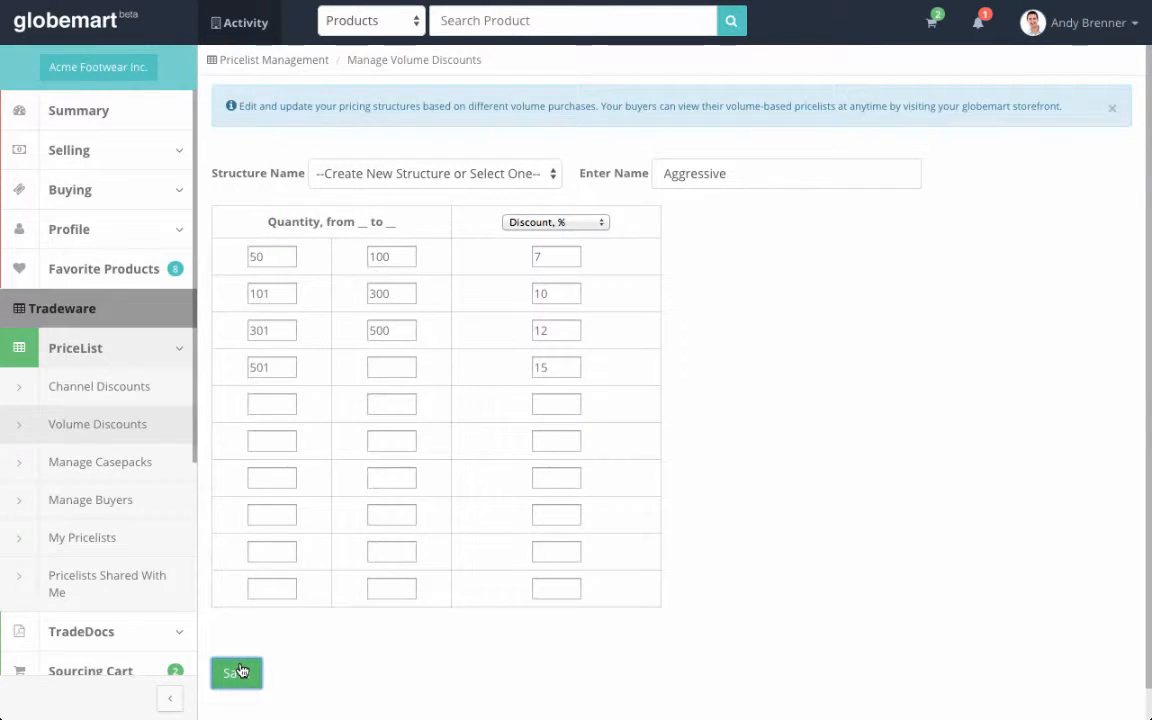
left_click(238, 672)
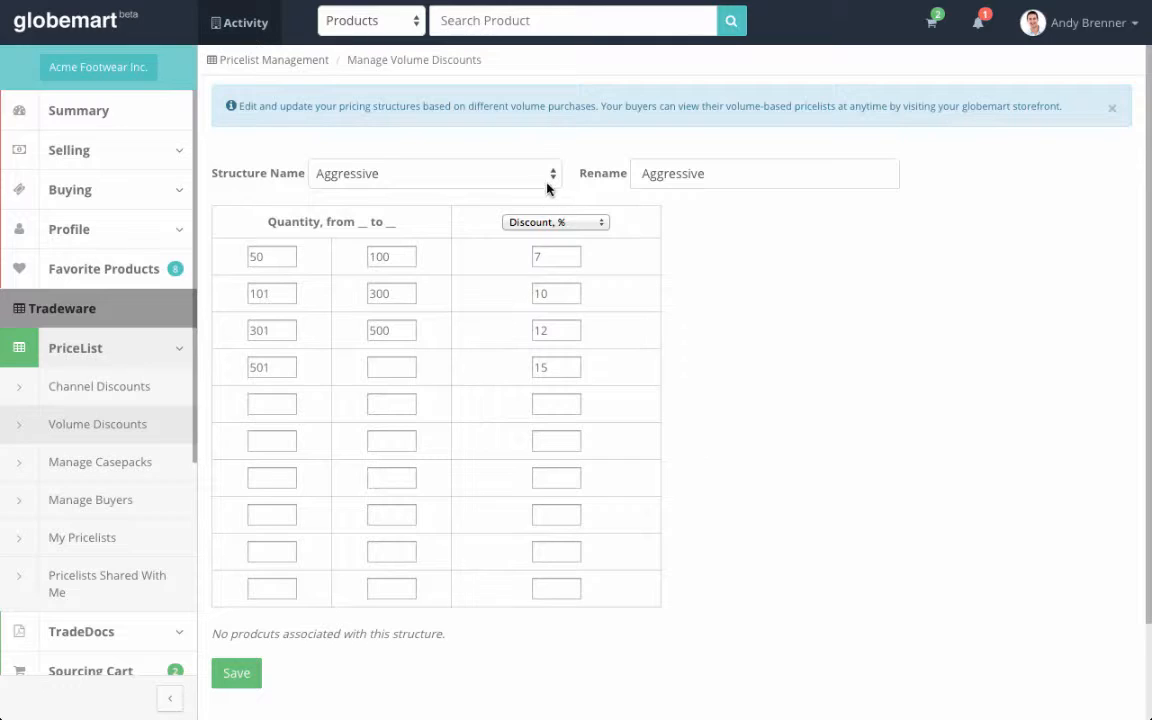
left_click(545, 180)
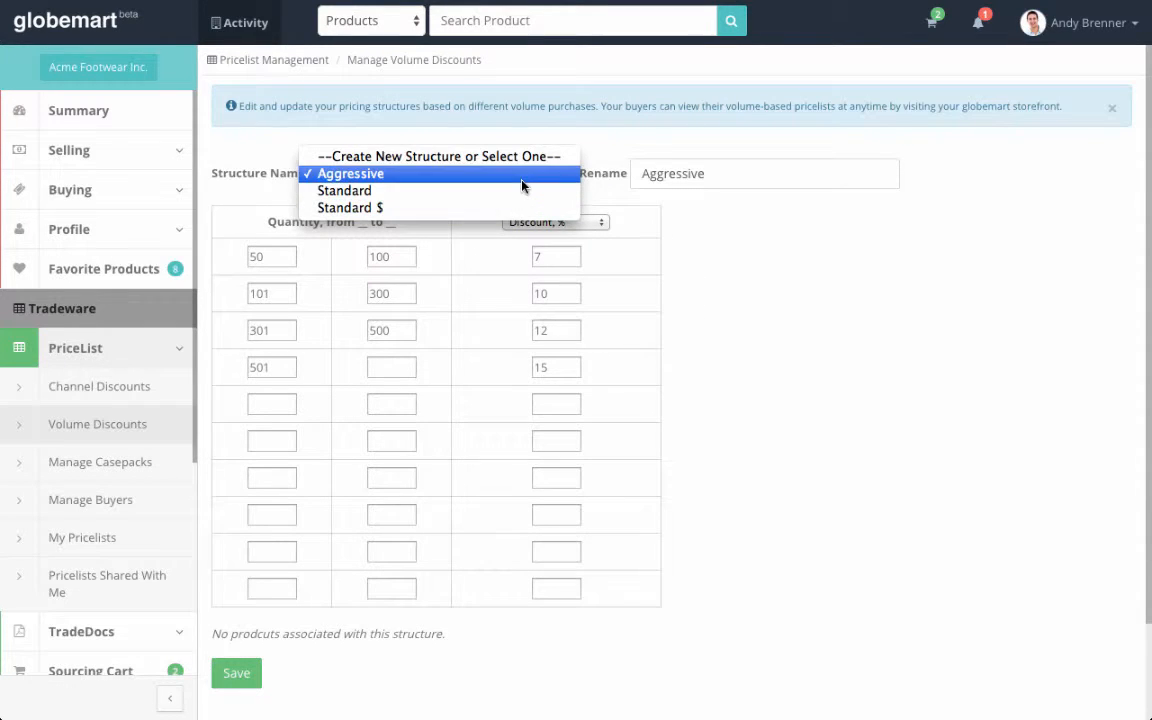
left_click(522, 175)
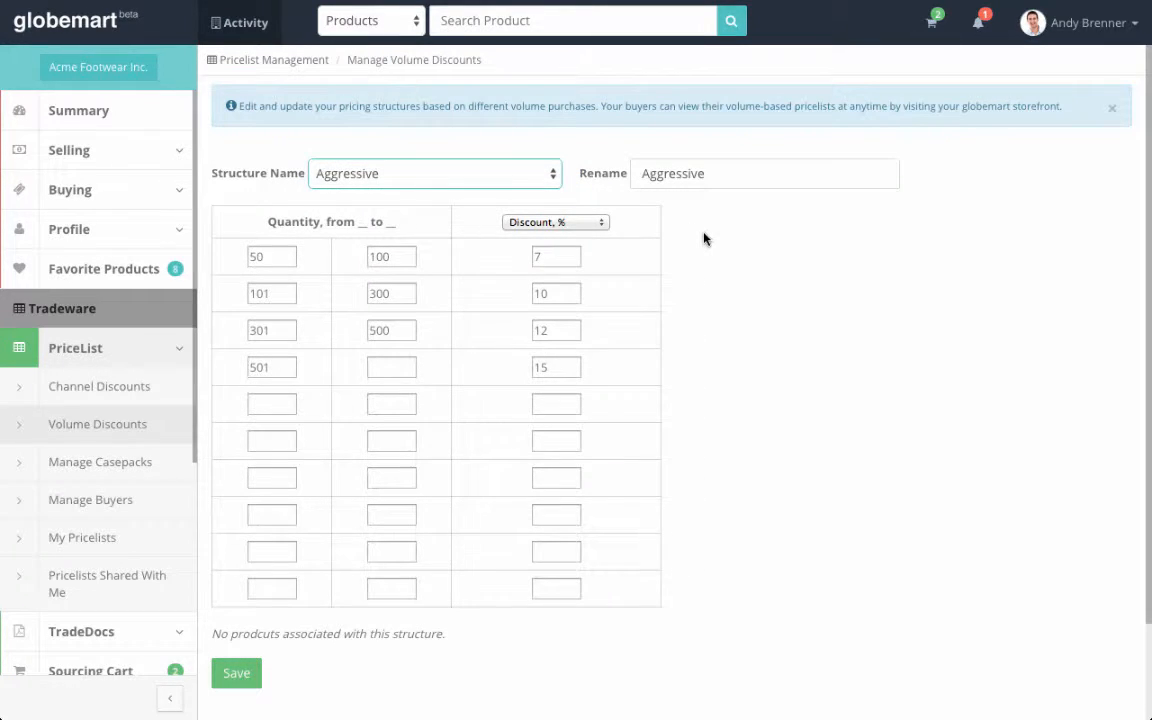
Open the casepack management page and review the Standard casepack's unit, case and pallet values.
left_click(133, 464)
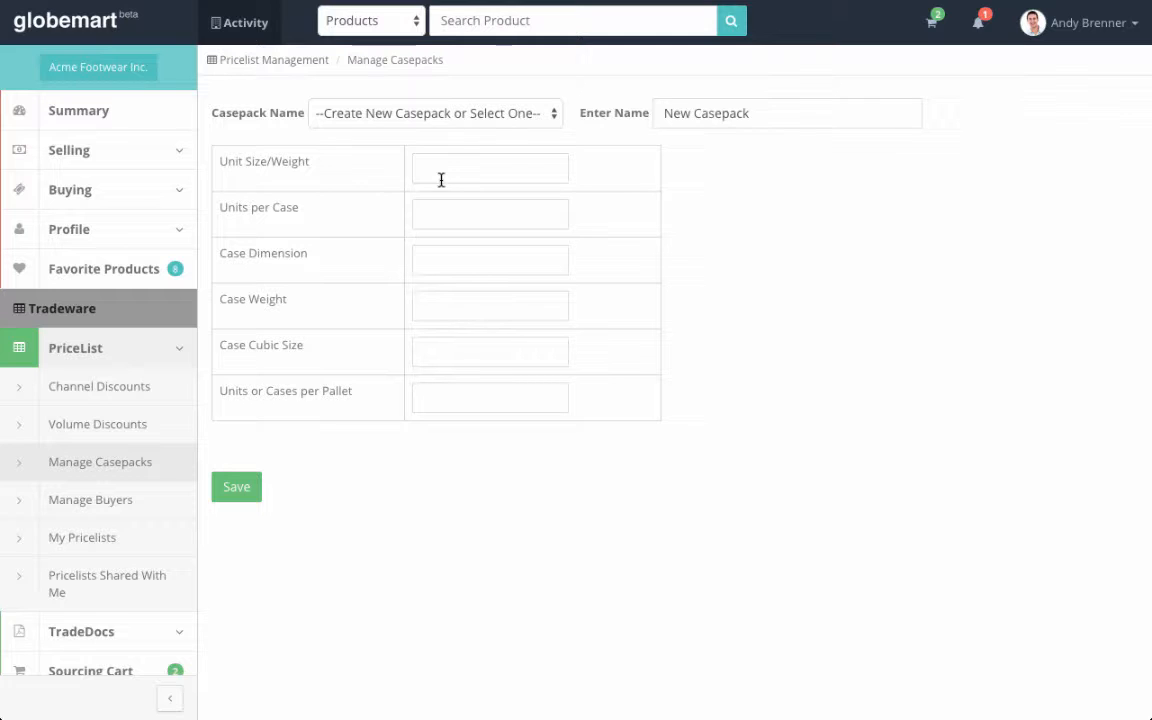
left_click(553, 114)
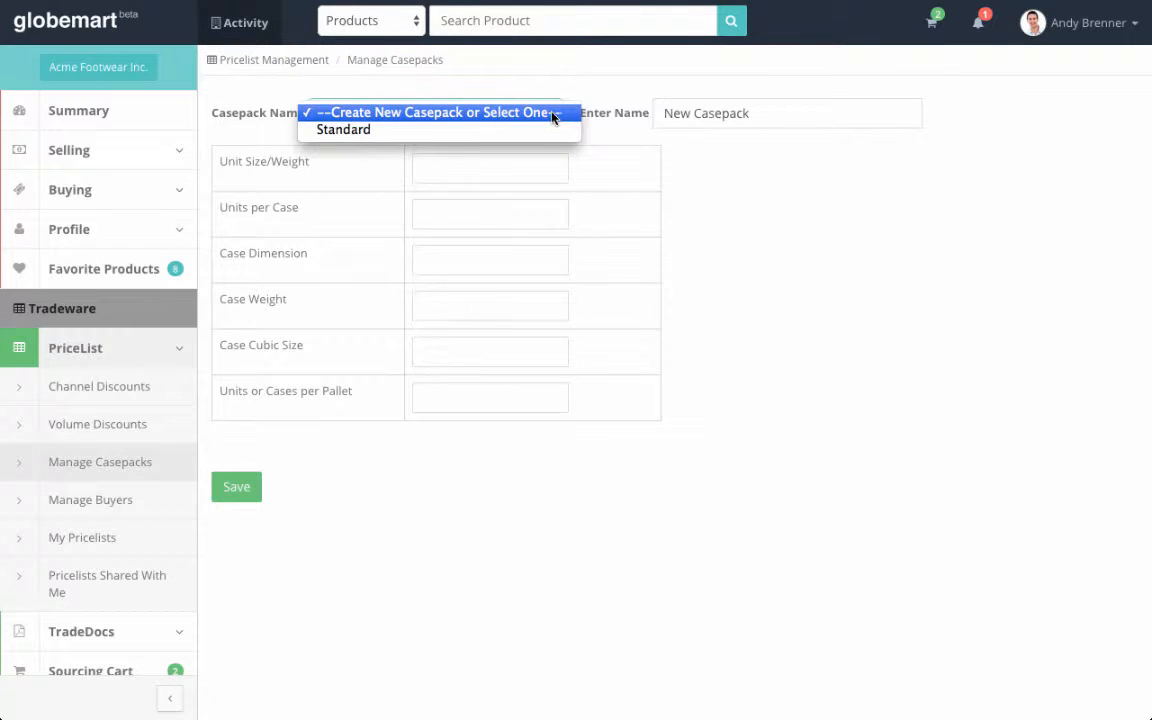
left_click(522, 132)
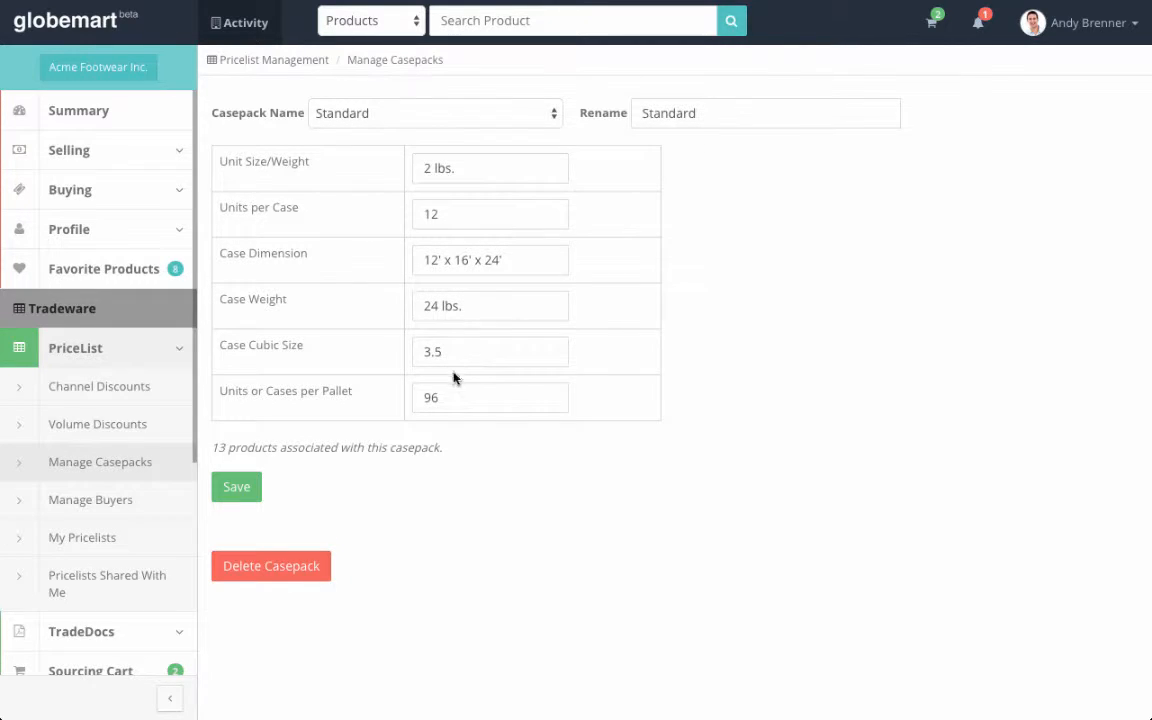
left_click(448, 405)
left_click(434, 476)
left_click(380, 121)
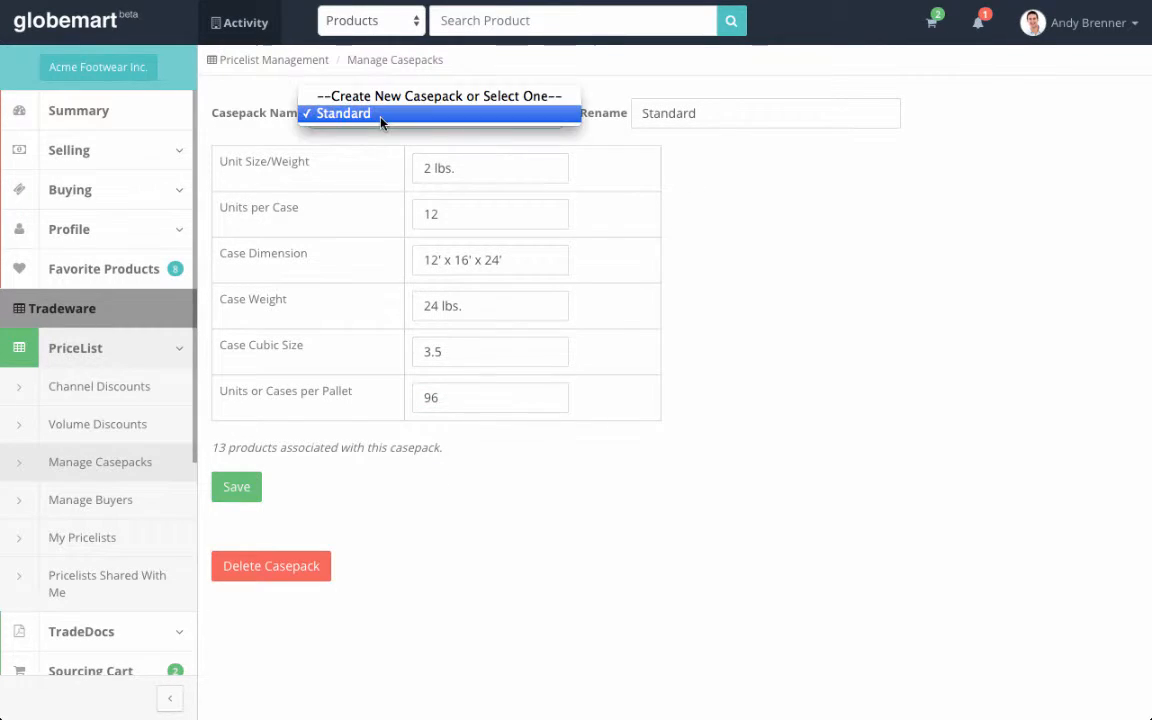
left_click(408, 511)
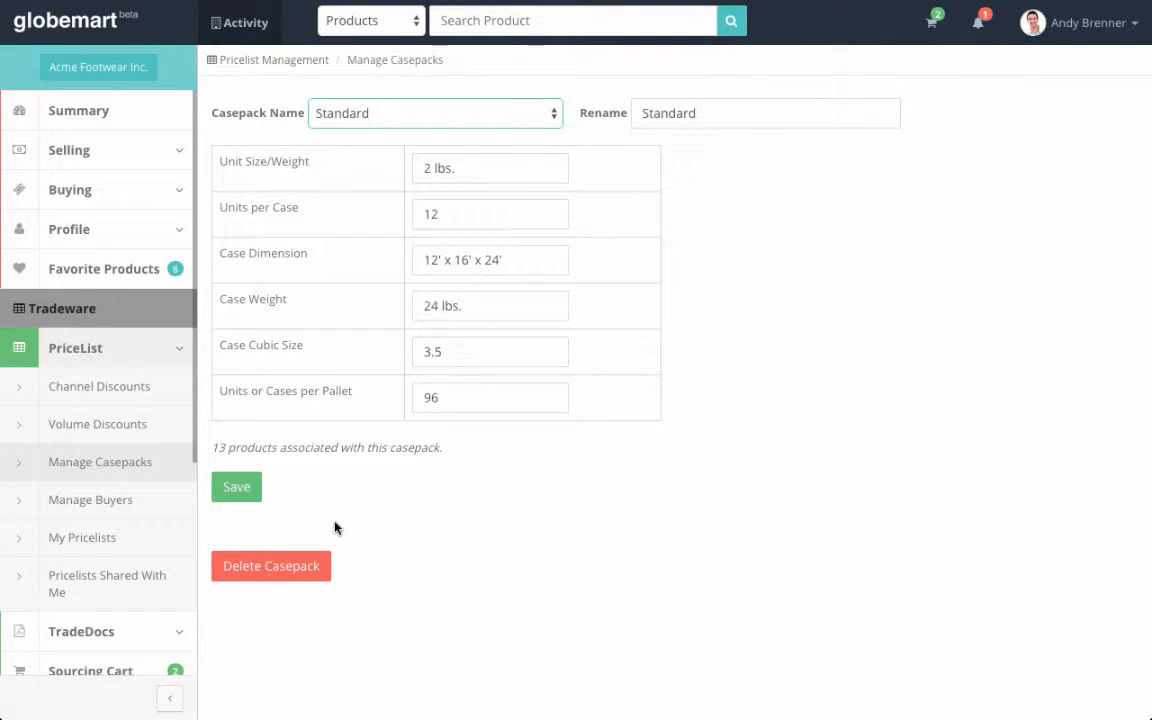
Start adding a new buyer from the buyer management page and look up candidates in the contact list.
left_click(128, 508)
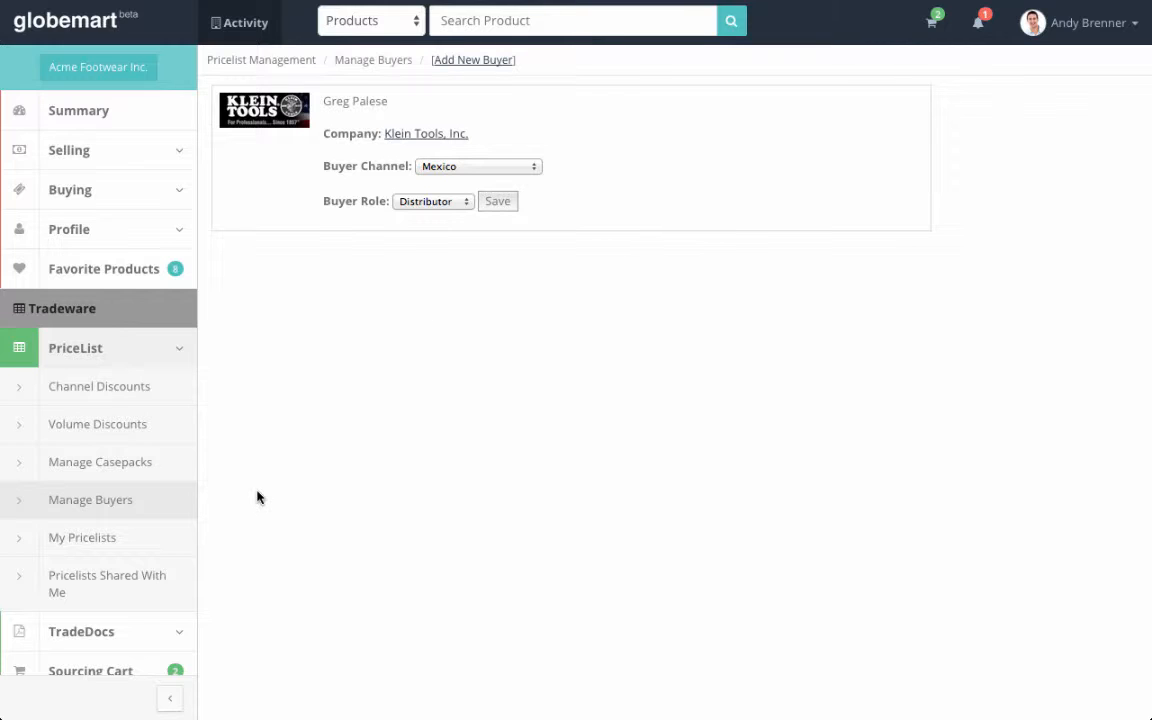
left_click(501, 62)
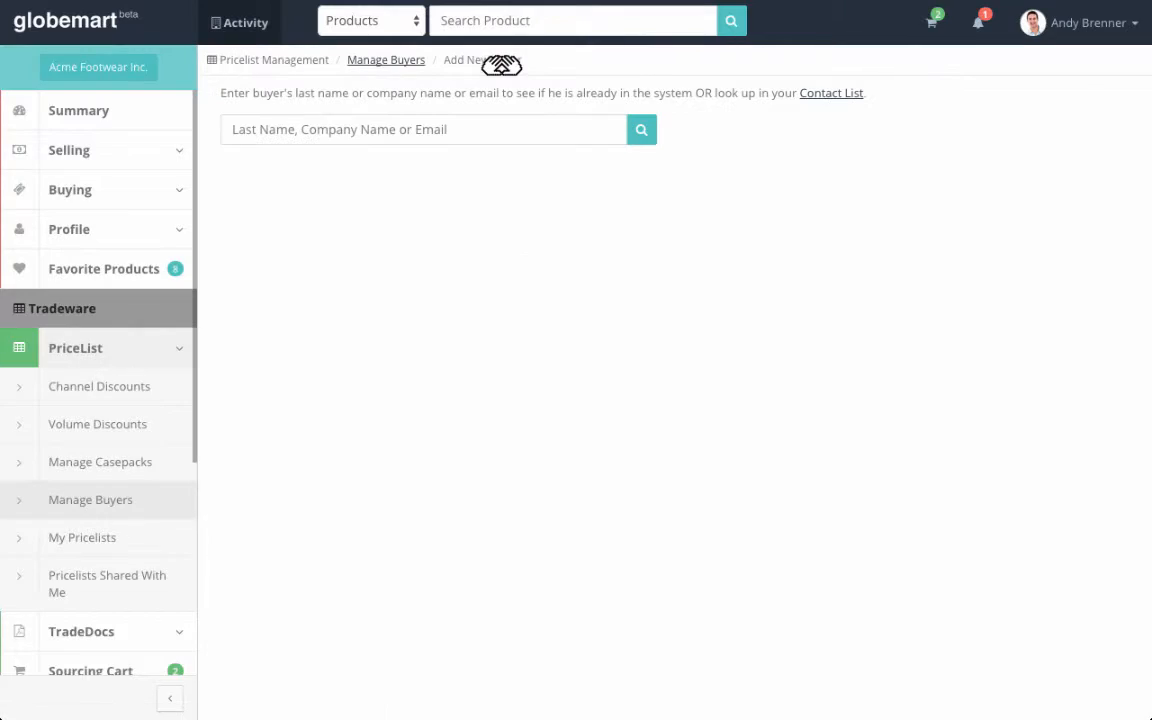
left_click(473, 120)
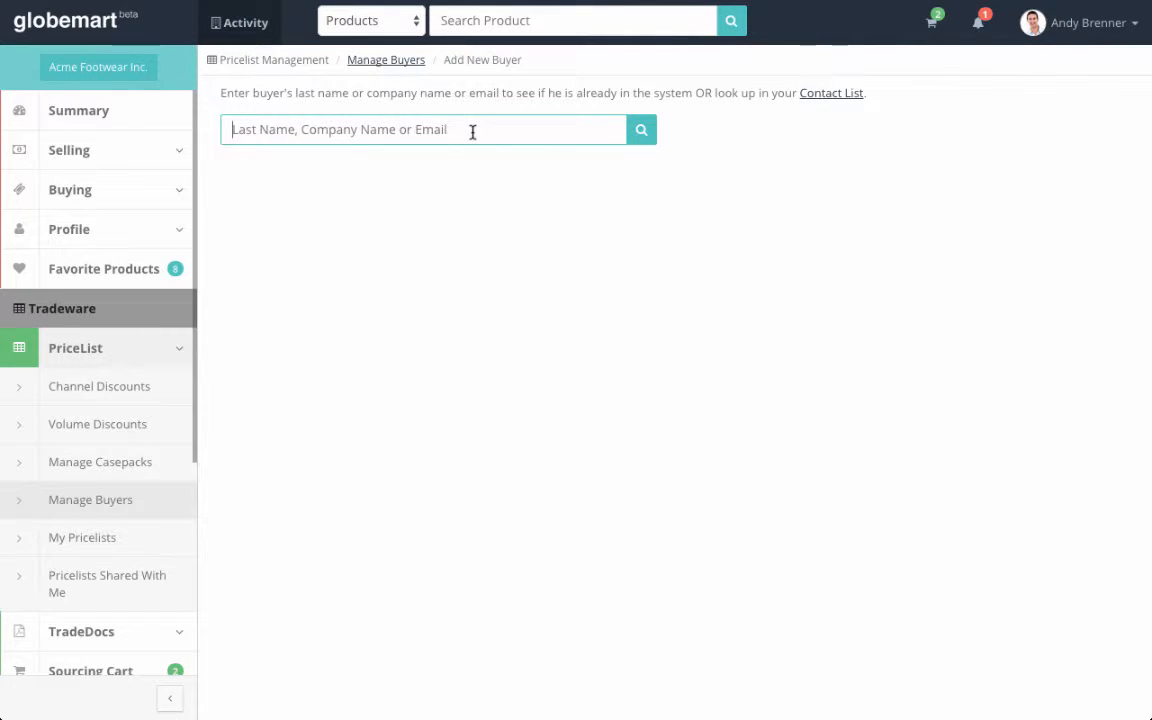
left_click(816, 95)
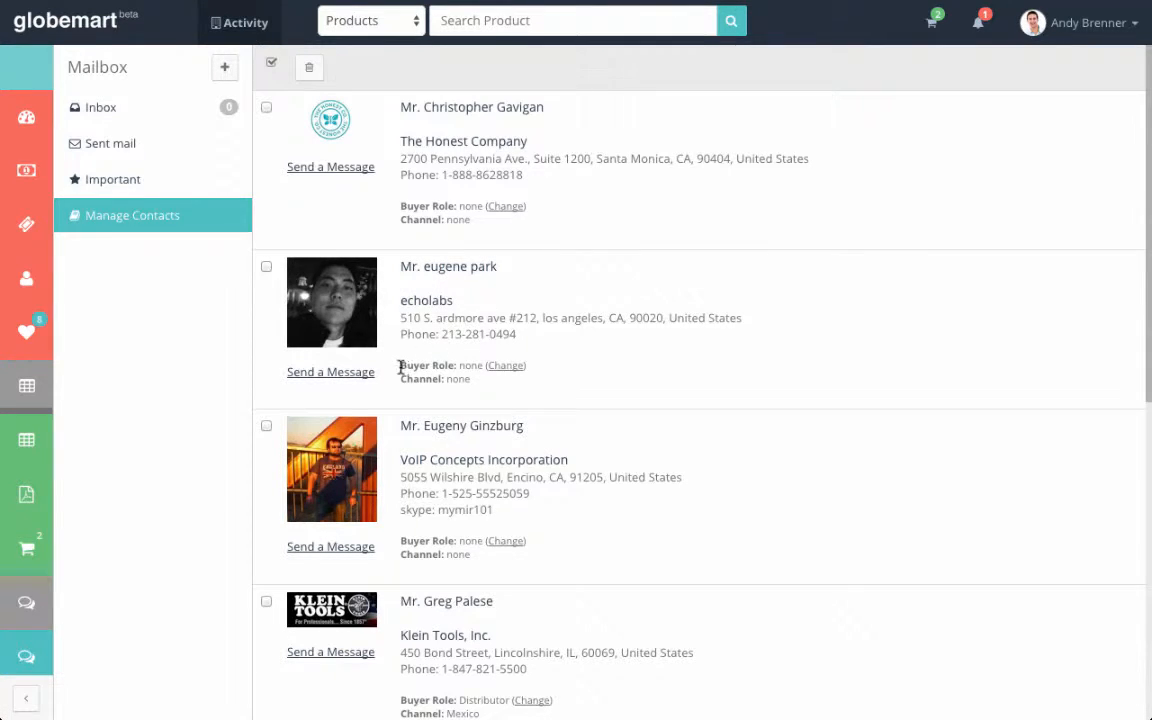
Assign the echolabs contact the buyer role Distributor and the channel China, and save the assignment.
left_click(505, 366)
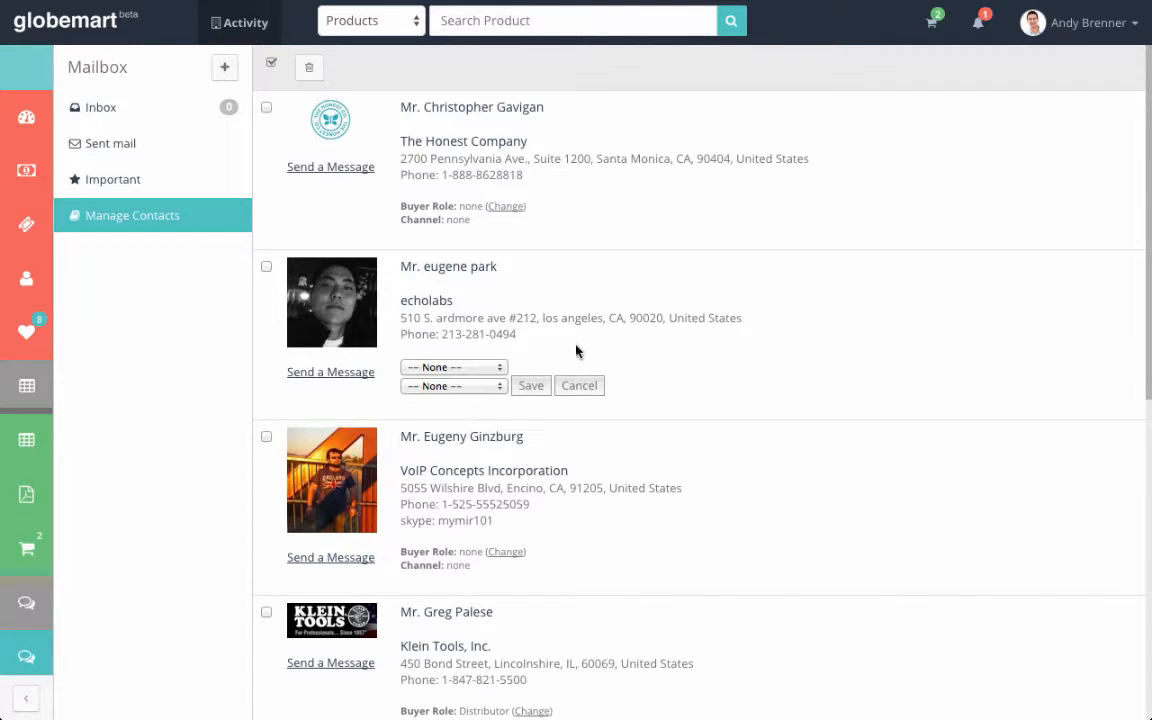
left_click(485, 367)
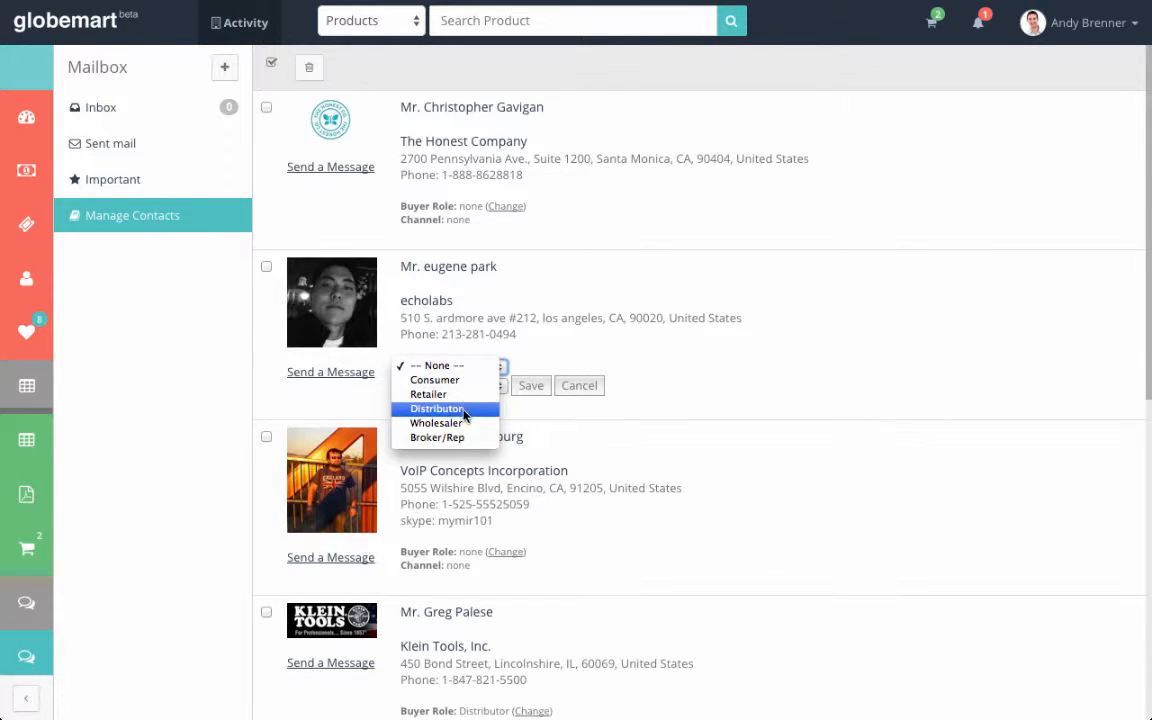
left_click(470, 408)
left_click(501, 386)
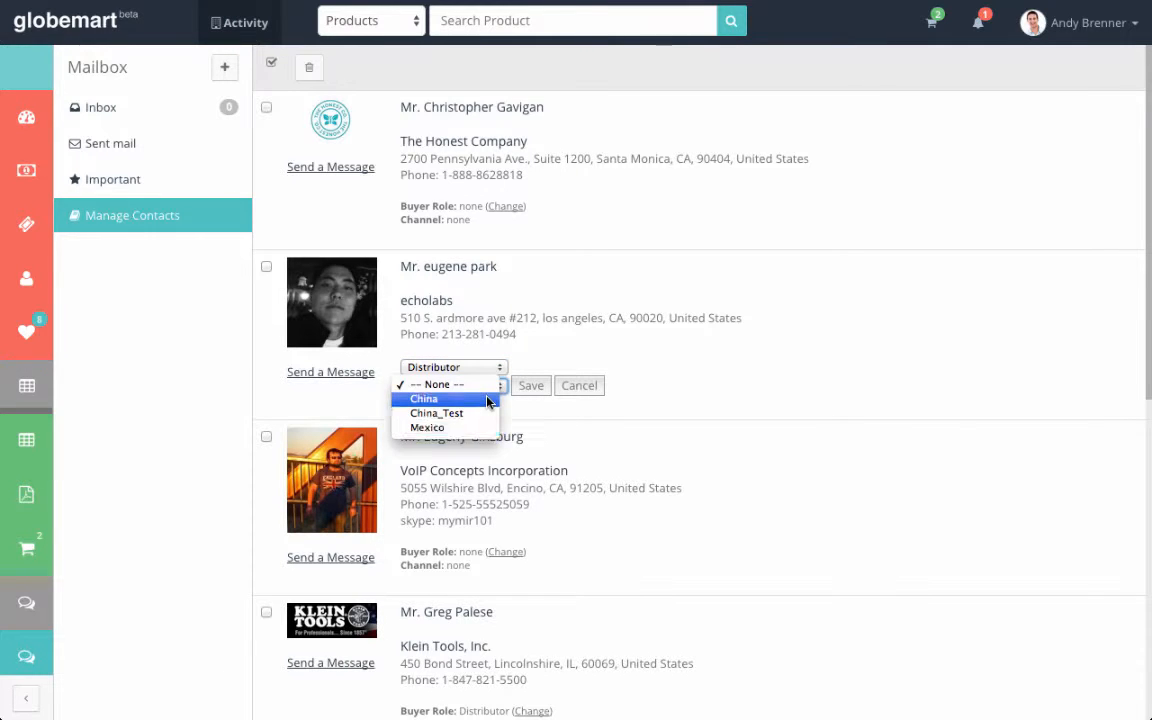
left_click(490, 398)
left_click(536, 387)
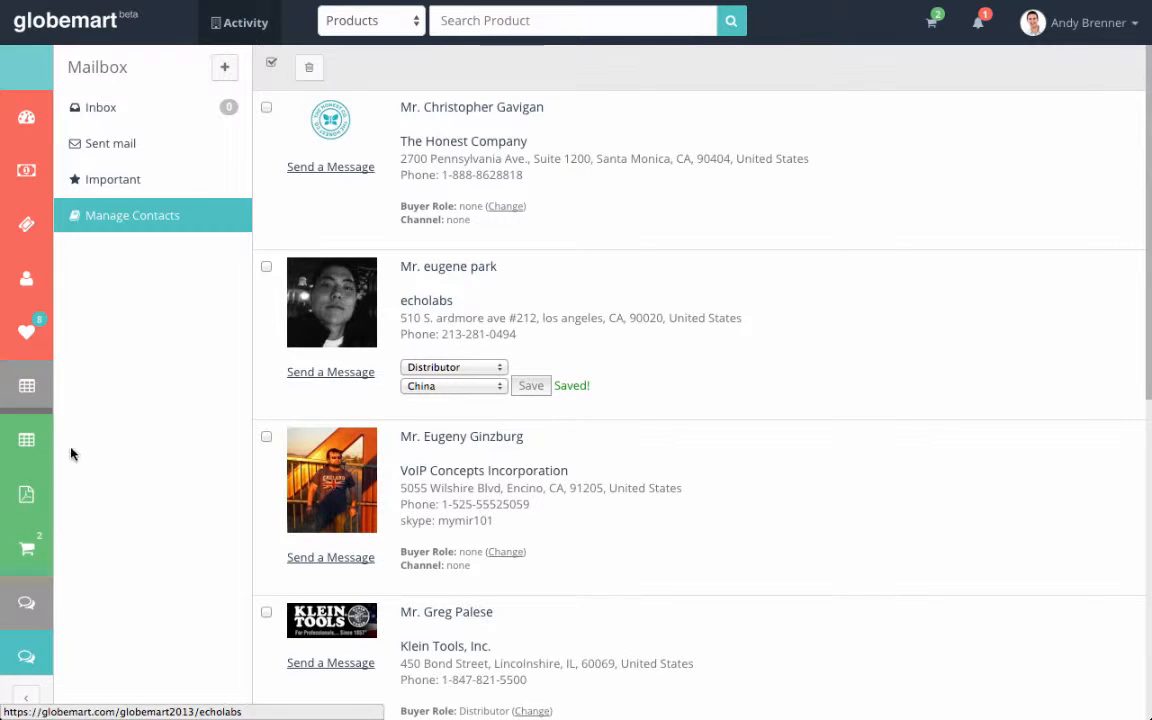
Return to the price list's buyer management page and check the echolabs buyer's channel and role.
left_click(26, 695)
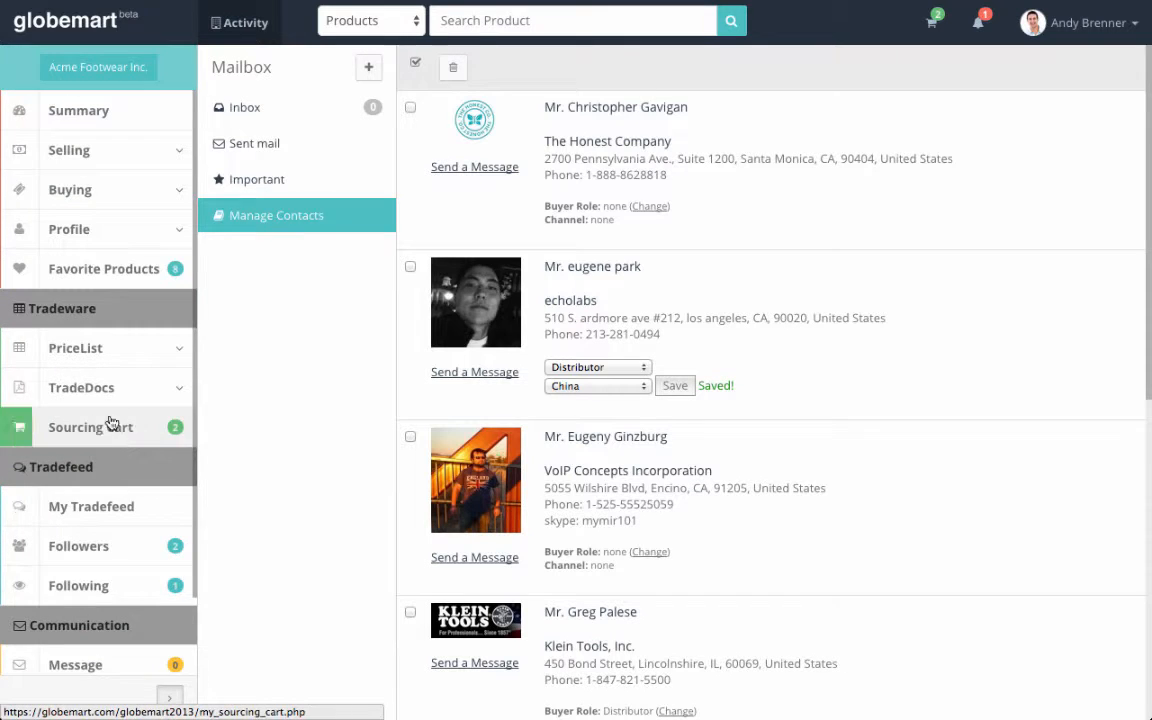
left_click(175, 357)
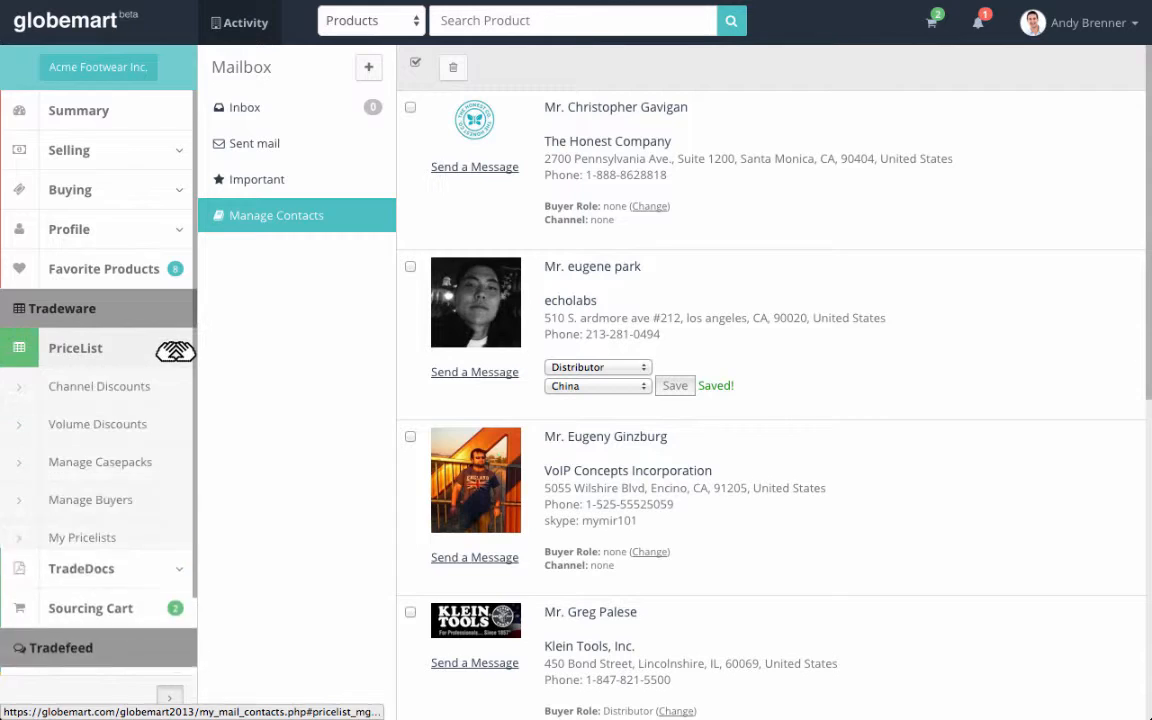
left_click(120, 512)
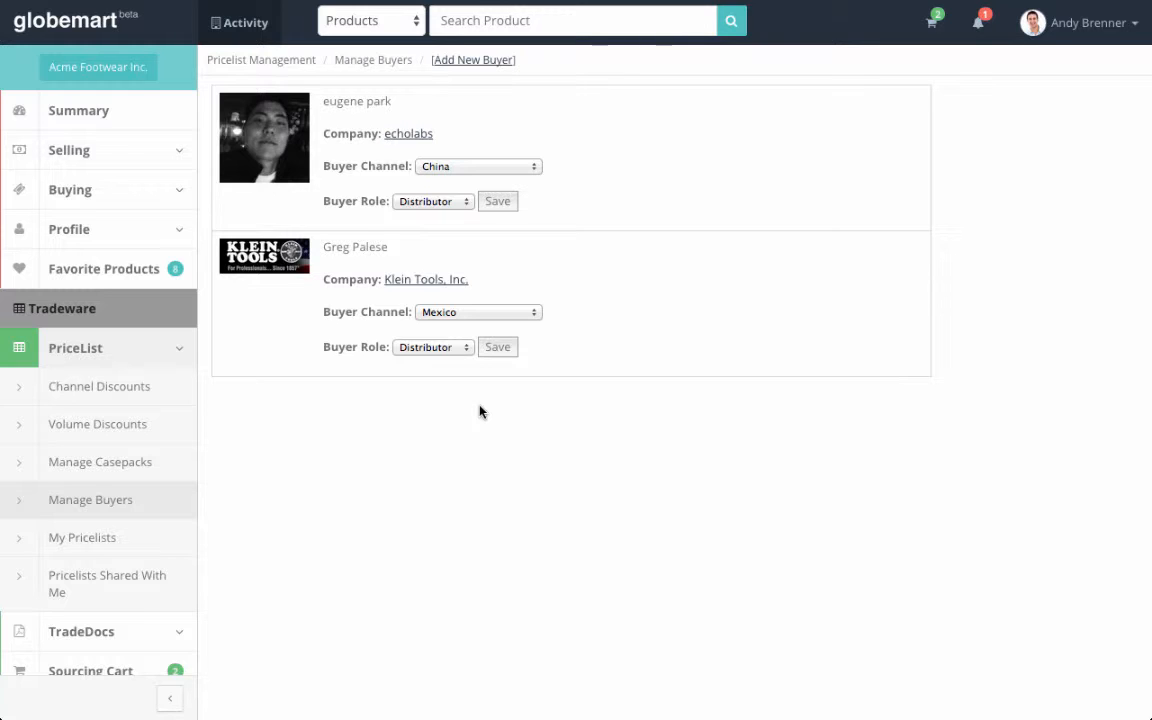
Open my pricelists and look through the lists for every buyer role and channel.
left_click(116, 540)
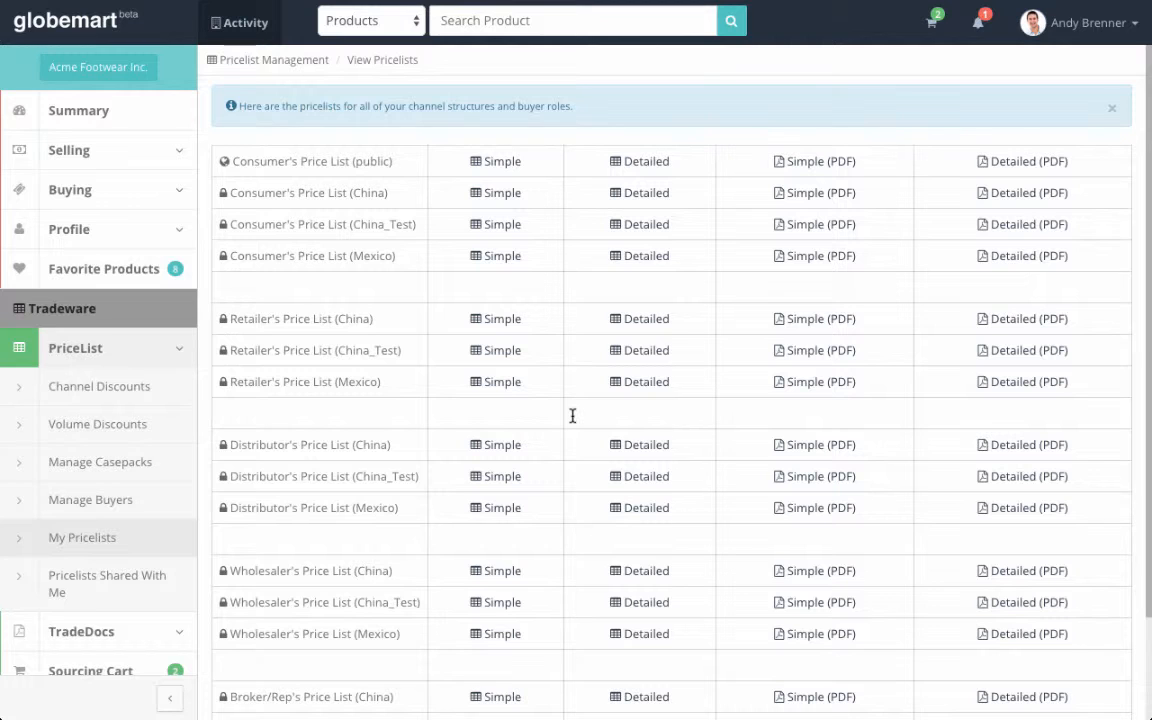
scroll(572, 416, "down", 1)
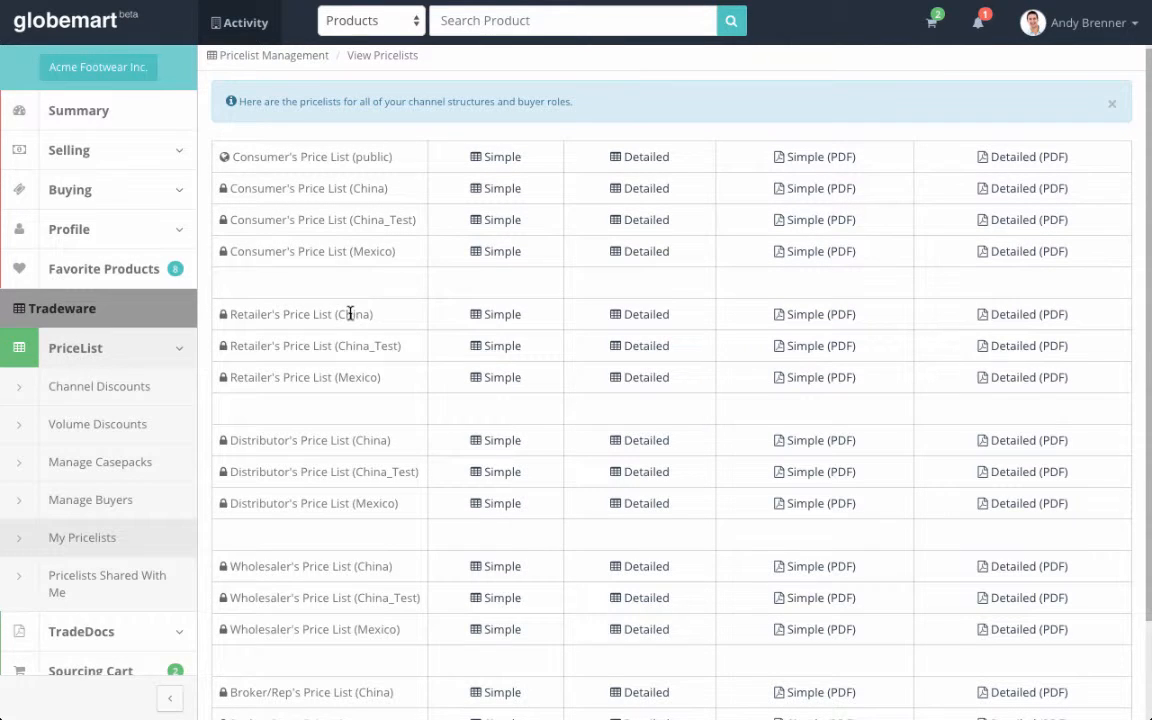
scroll(343, 347, "down", 2)
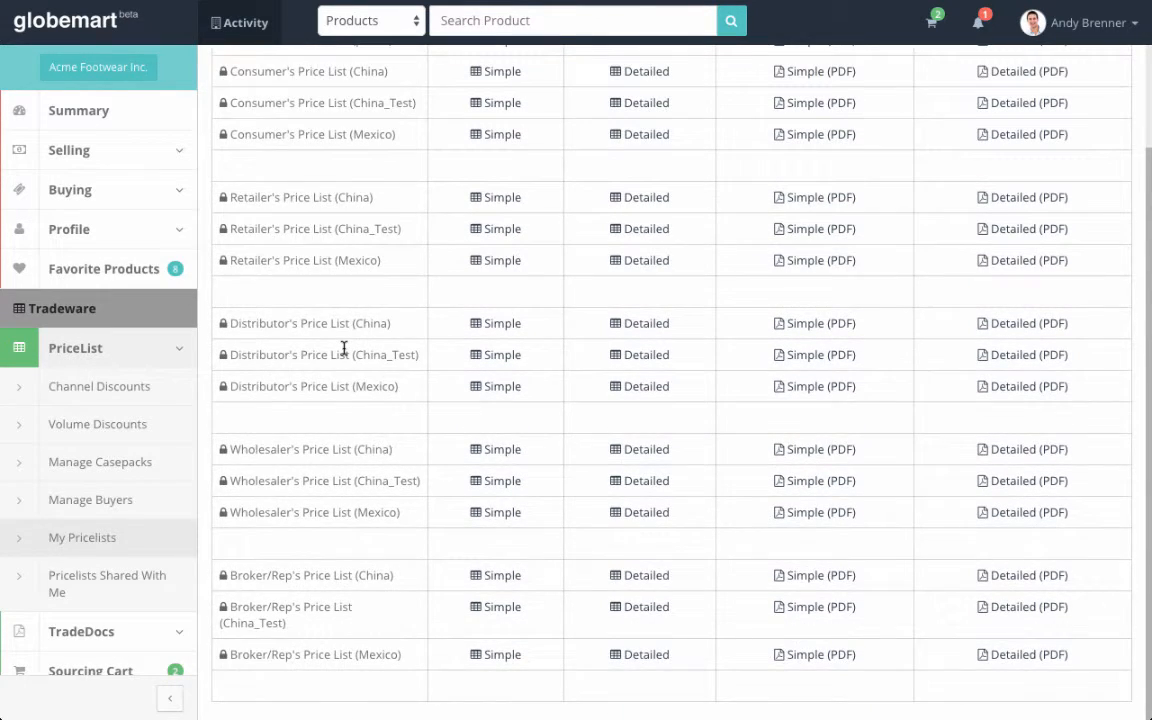
scroll(343, 348, "up", 2)
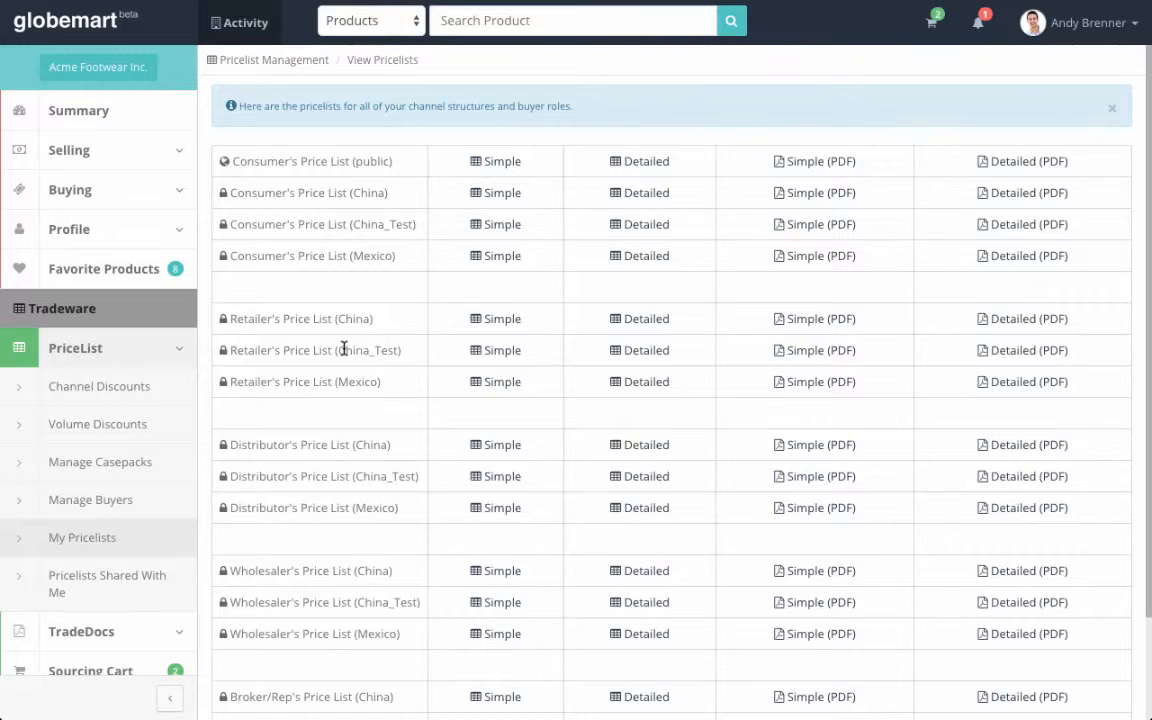
View the Retailer's Price List for China in simple form and compare it with the detailed version.
left_click(502, 326)
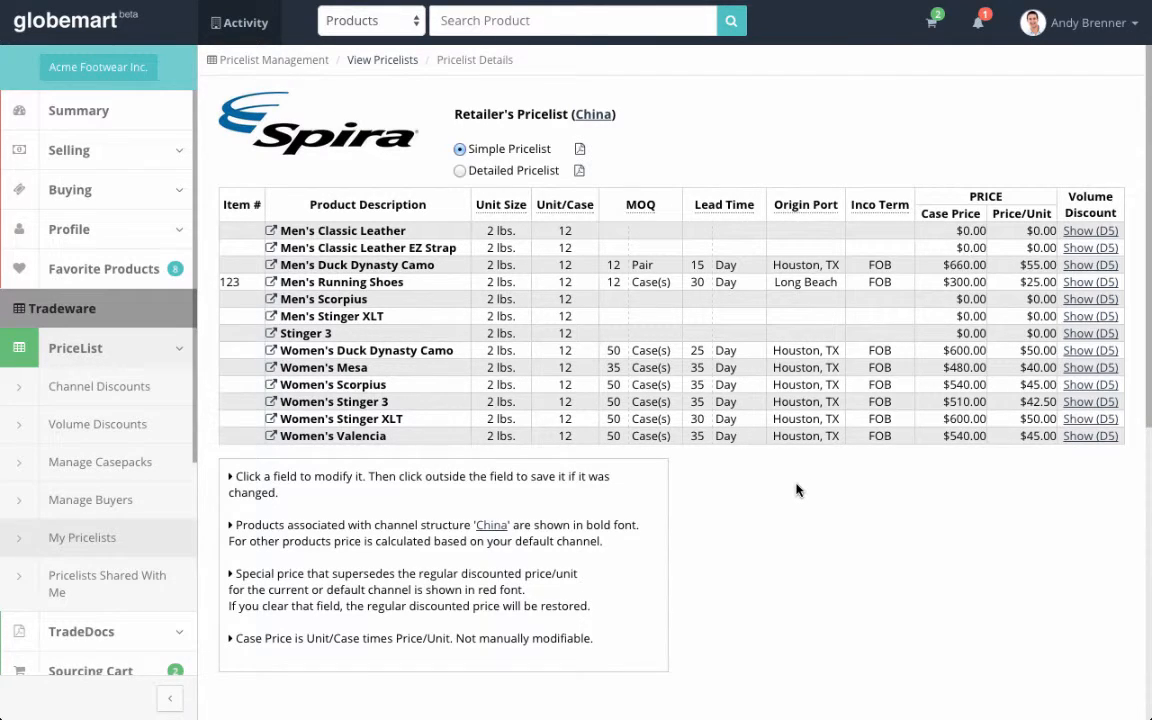
left_click(460, 171)
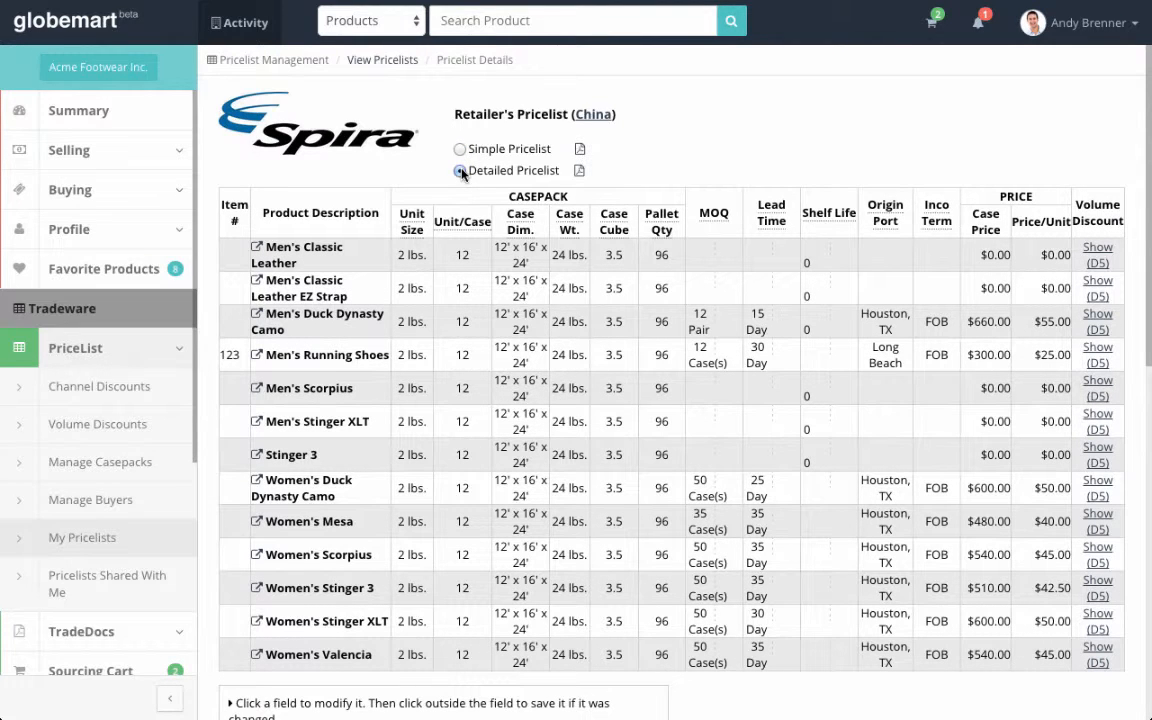
left_click(460, 149)
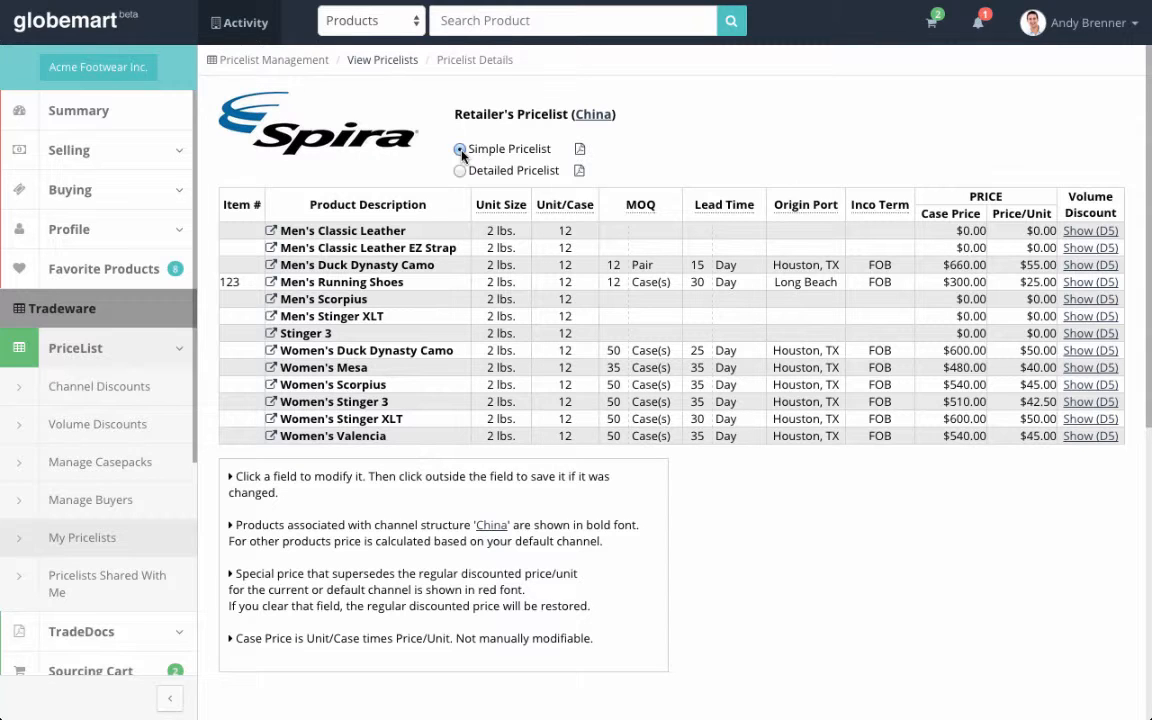
Set the price per unit of Men's Duck Dynasty Camo to $52.00 in the Retailer's Pricelist for China.
left_click(1032, 264)
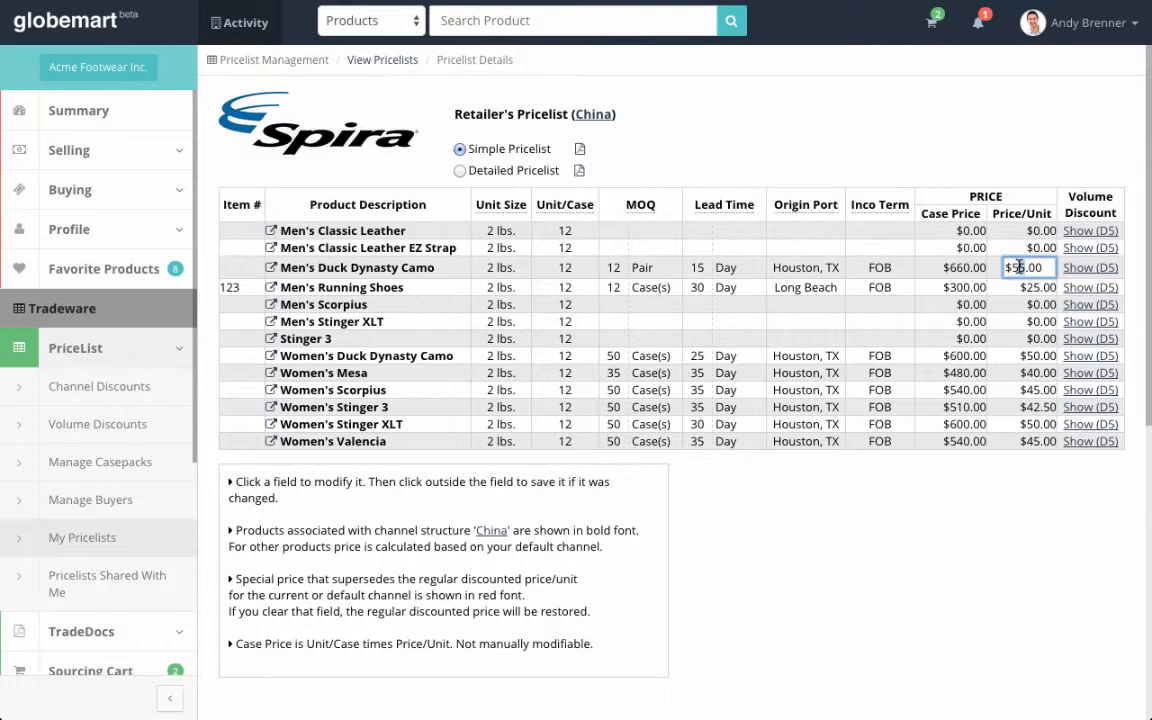
key("BackSpace")
type("2")
left_click(1022, 478)
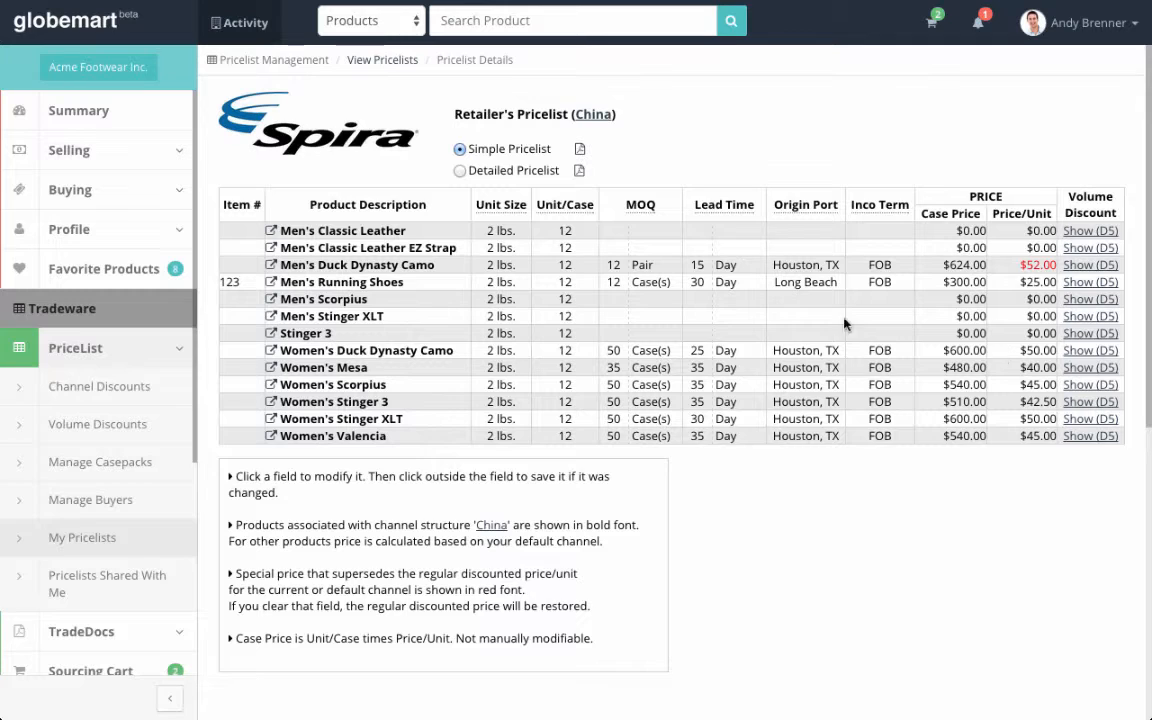
Set the minimum order quantity of Men's Duck Dynasty Camo to 24 and its Inco Term to CIF.
left_click(615, 264)
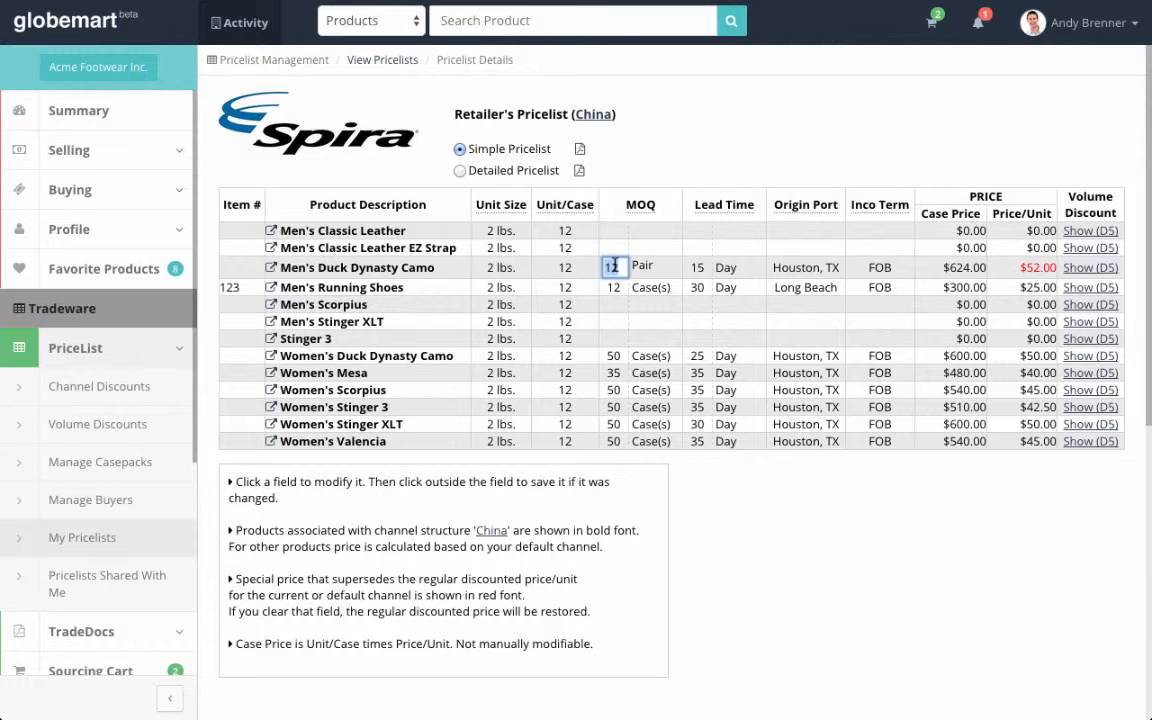
type("24")
left_click(598, 277)
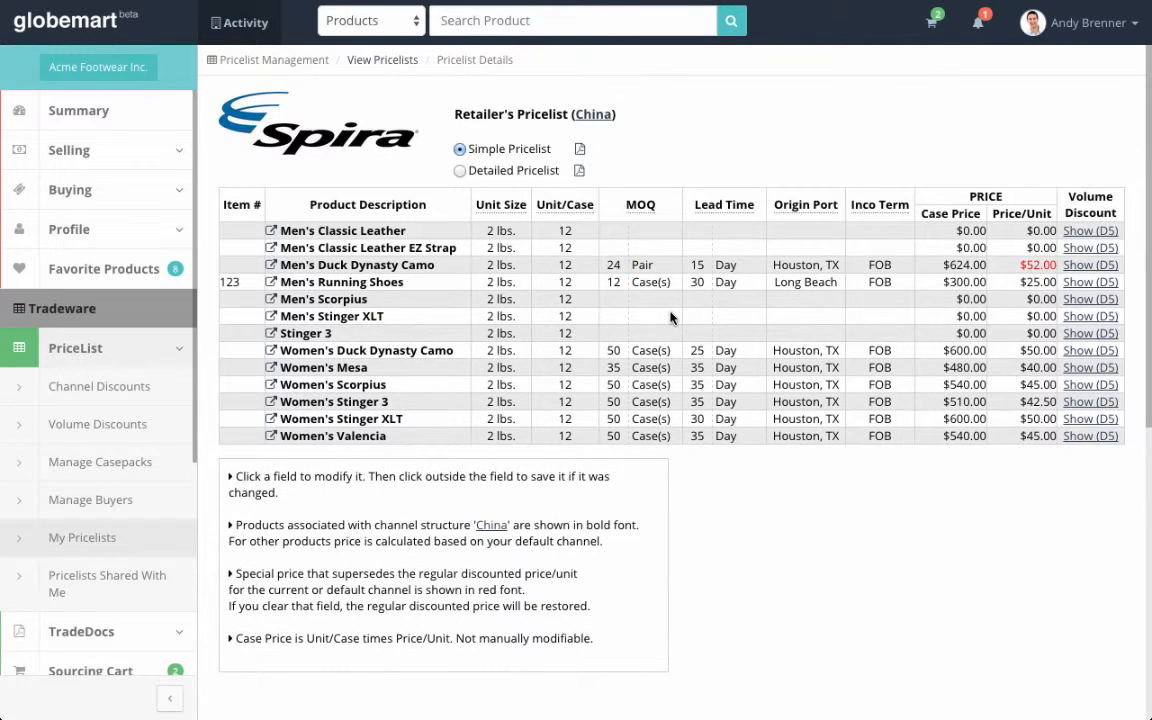
left_click(887, 266)
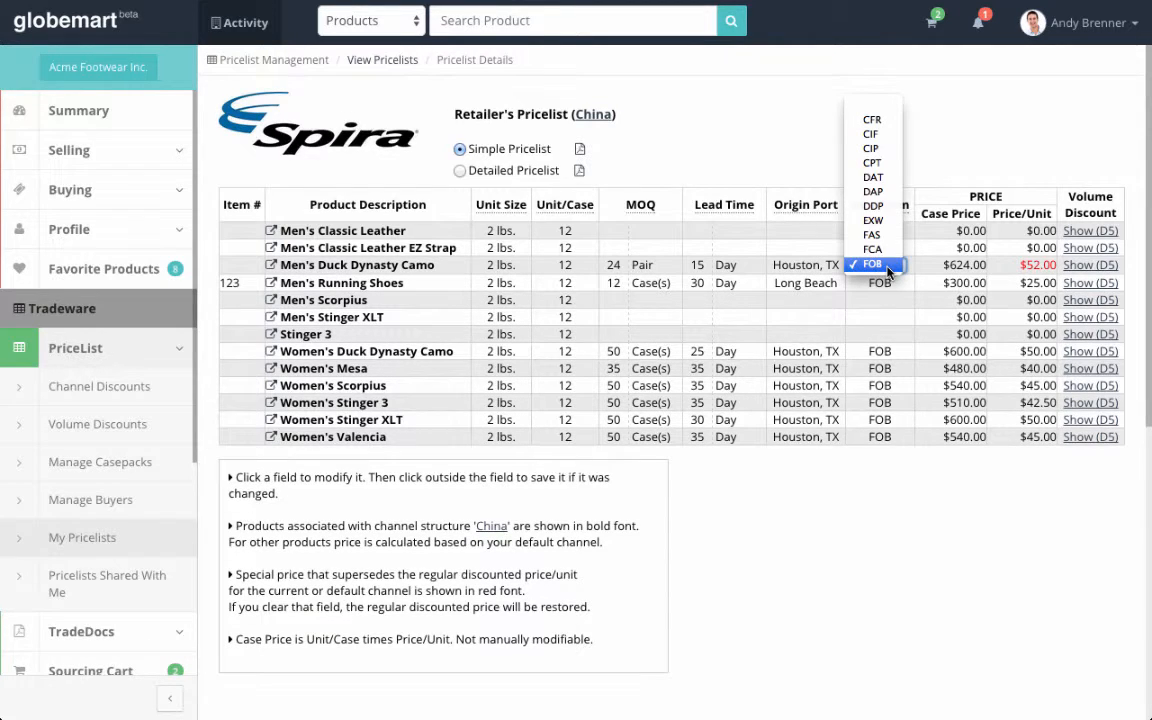
left_click(874, 134)
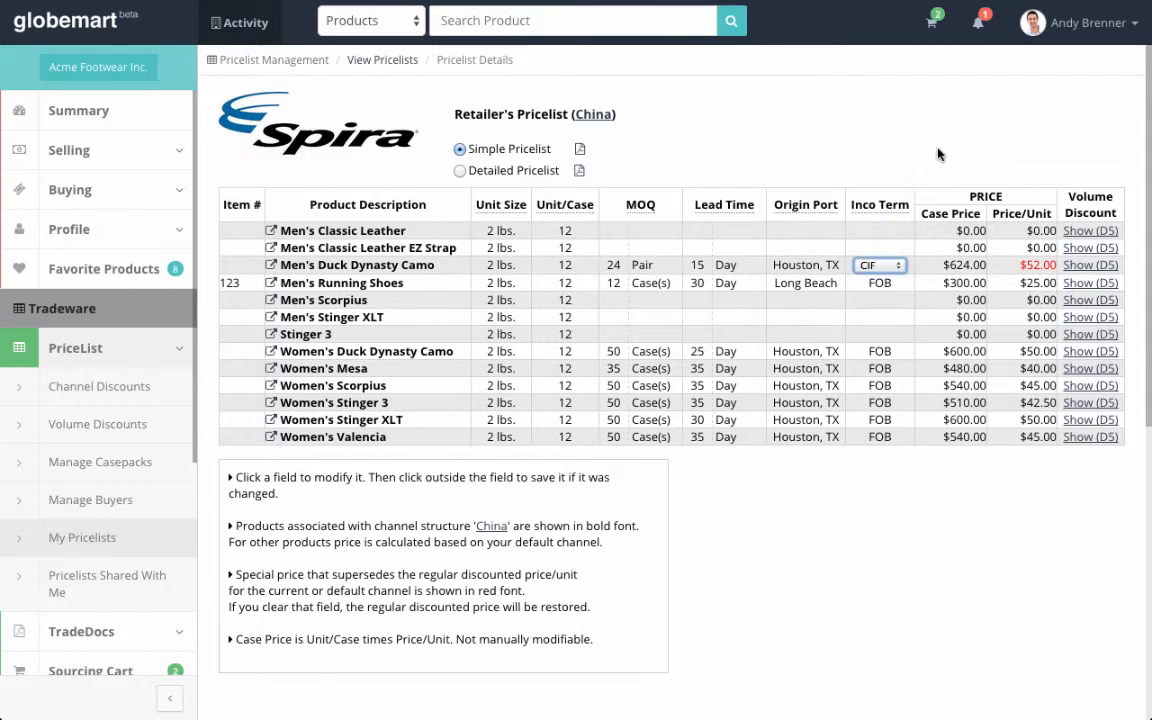
left_click(938, 153)
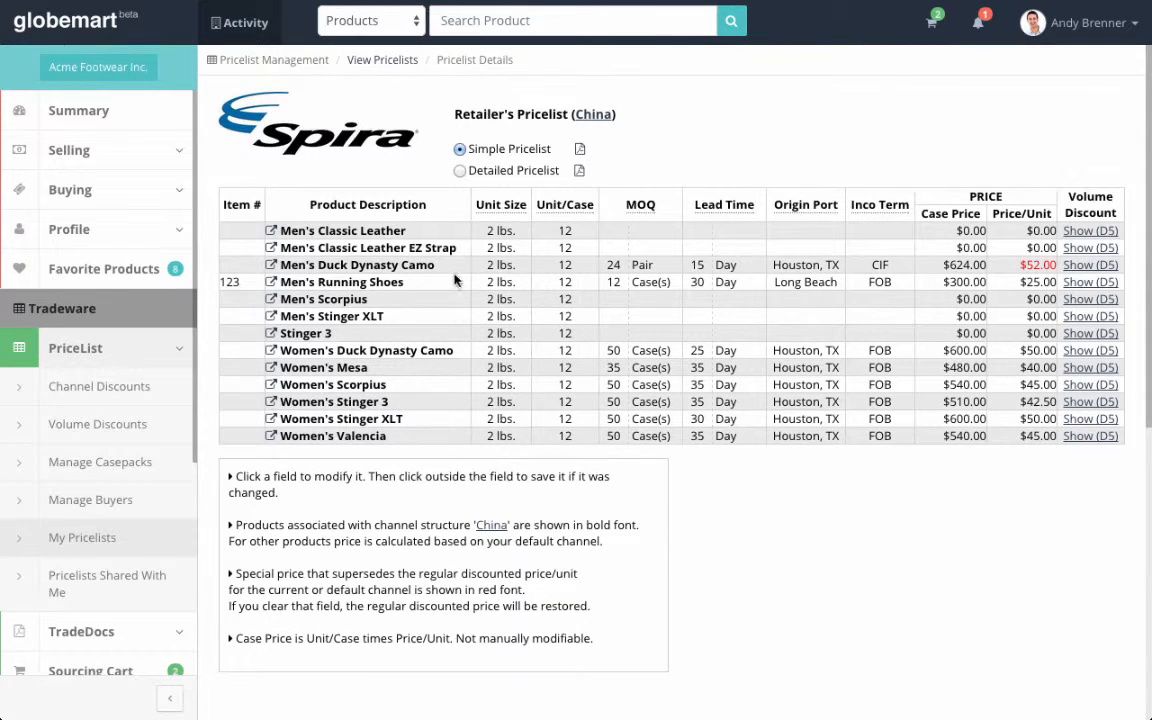
Open the Men's Duck Dynasty Camo product for editing and look through its supply, discount and pricelist details.
left_click(269, 266)
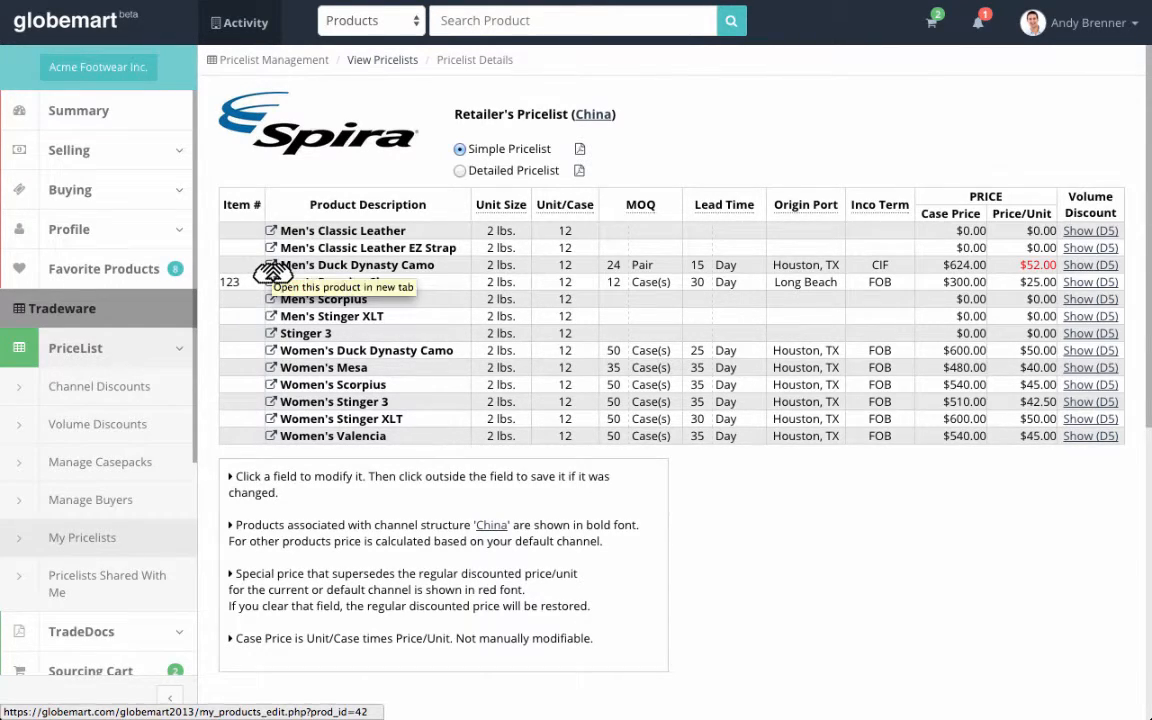
left_click(270, 269)
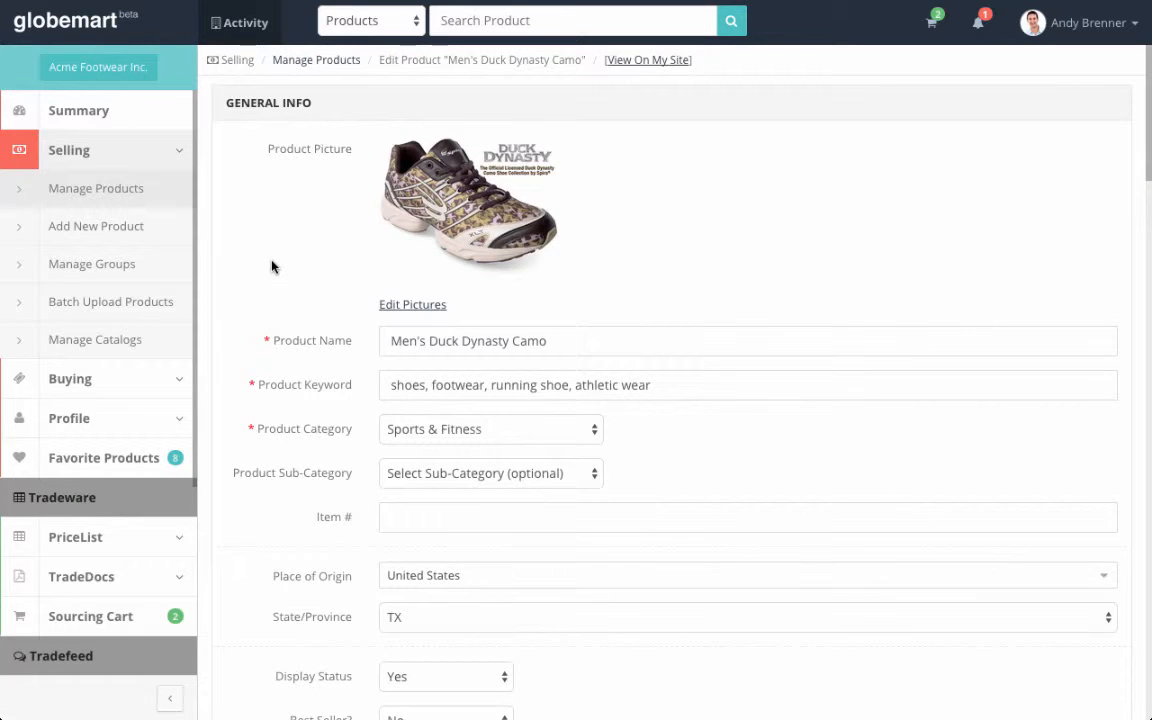
scroll(271, 266, "down", 20)
scroll(271, 266, "up", 3)
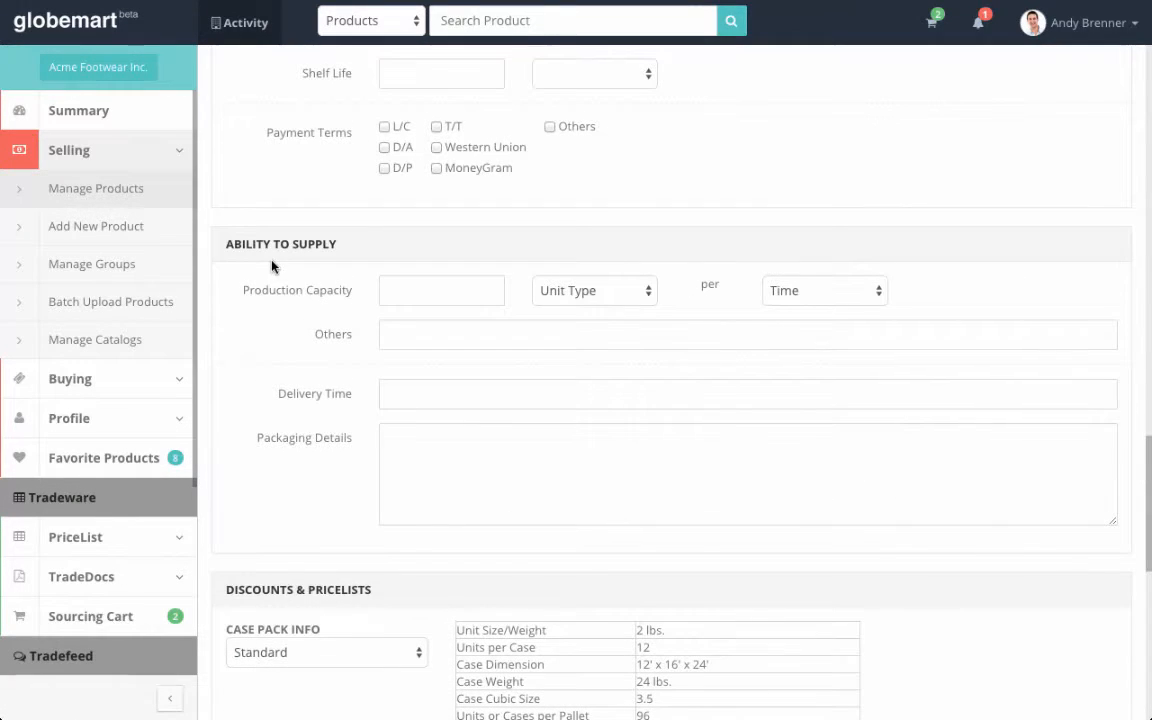
left_click(684, 162)
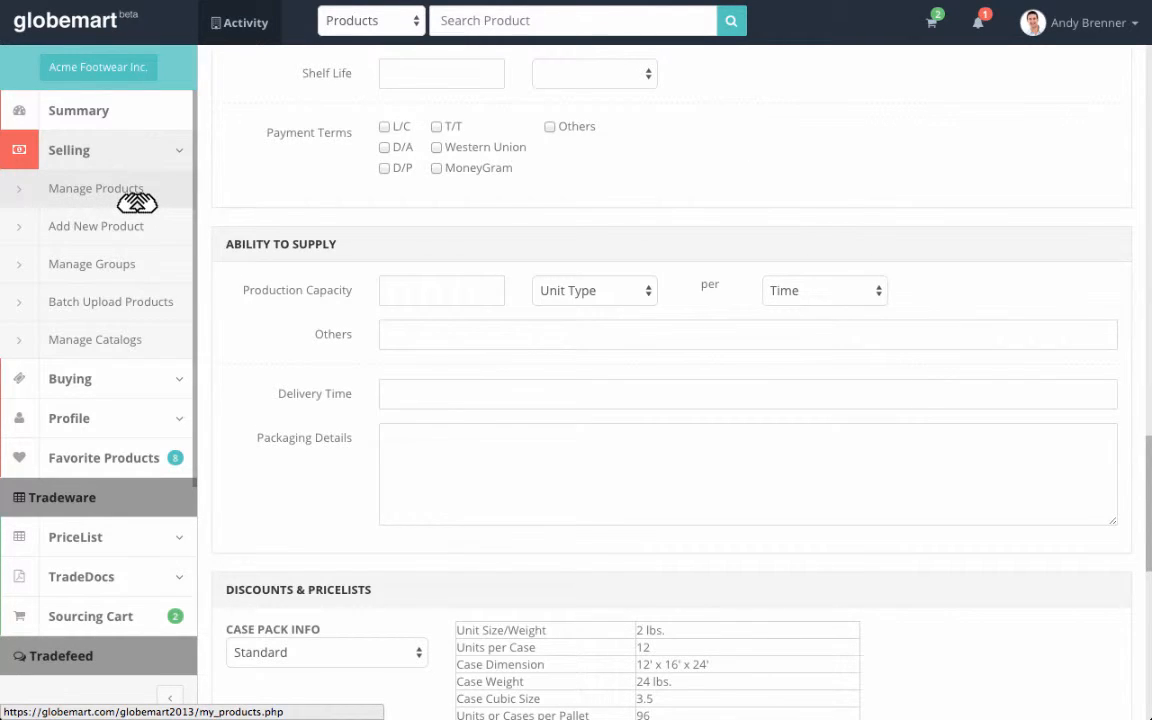
Return to my pricelists and view the Retailer's Price List for China in simple form.
left_click(130, 537)
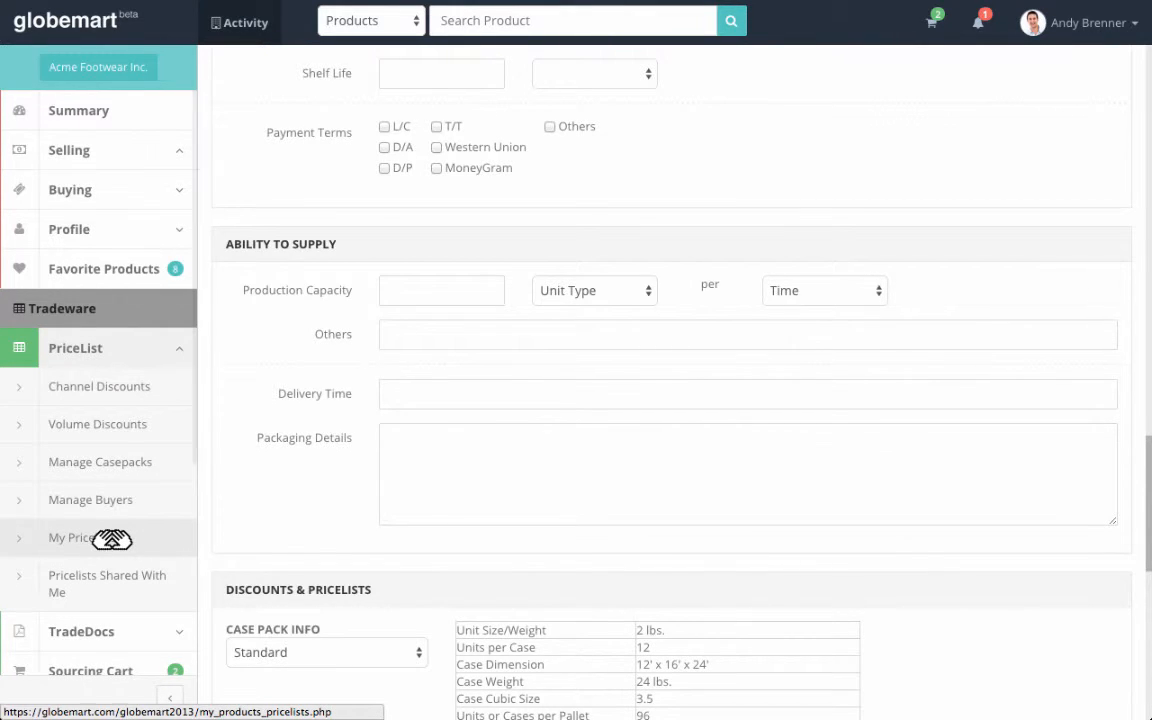
left_click(110, 539)
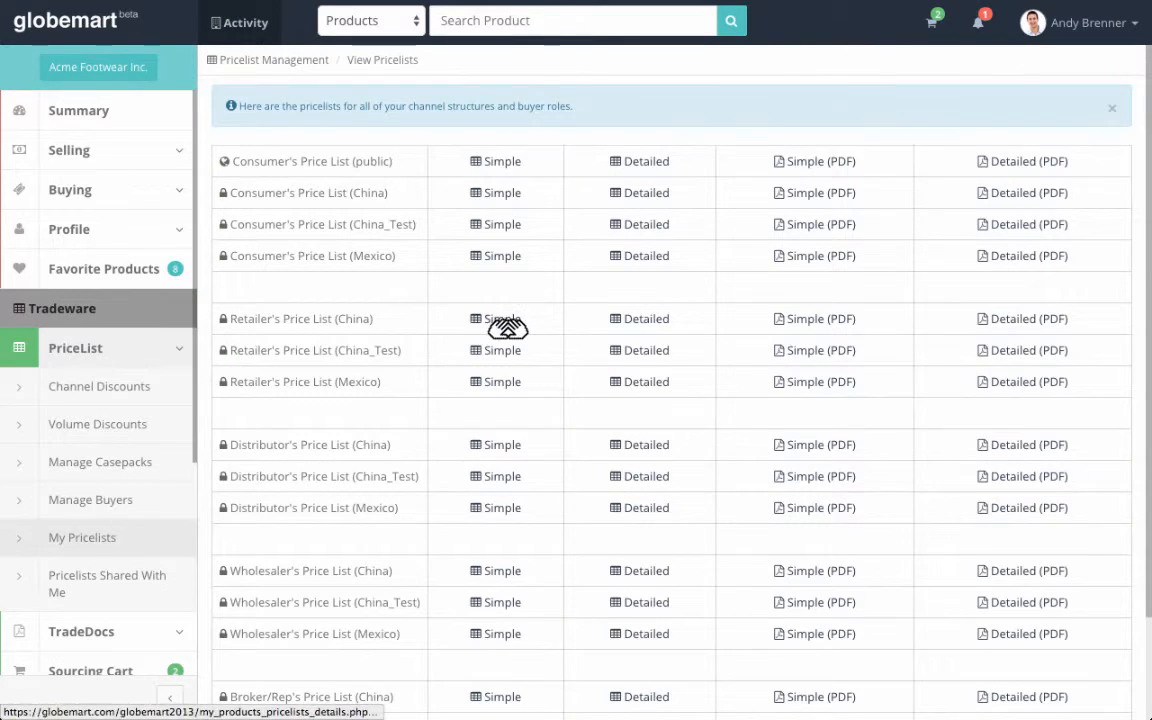
left_click(509, 327)
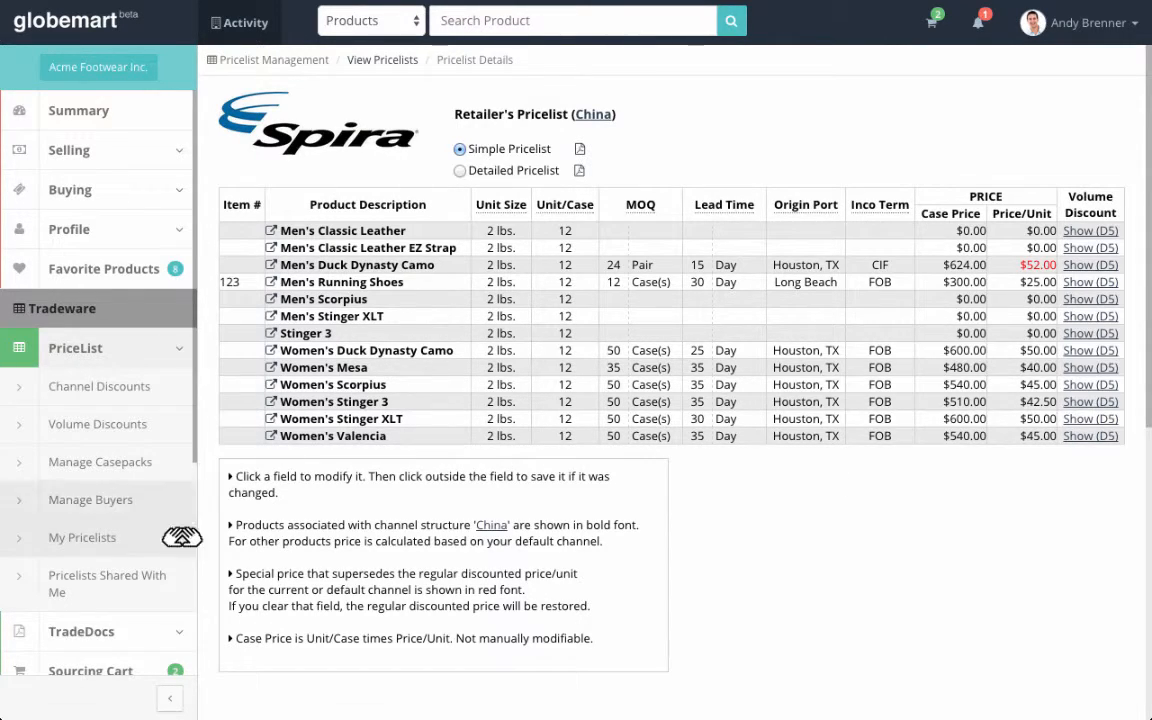
Download the Consumer's Price List for China_Test as a simple PDF from my pricelists and open the file.
left_click(117, 541)
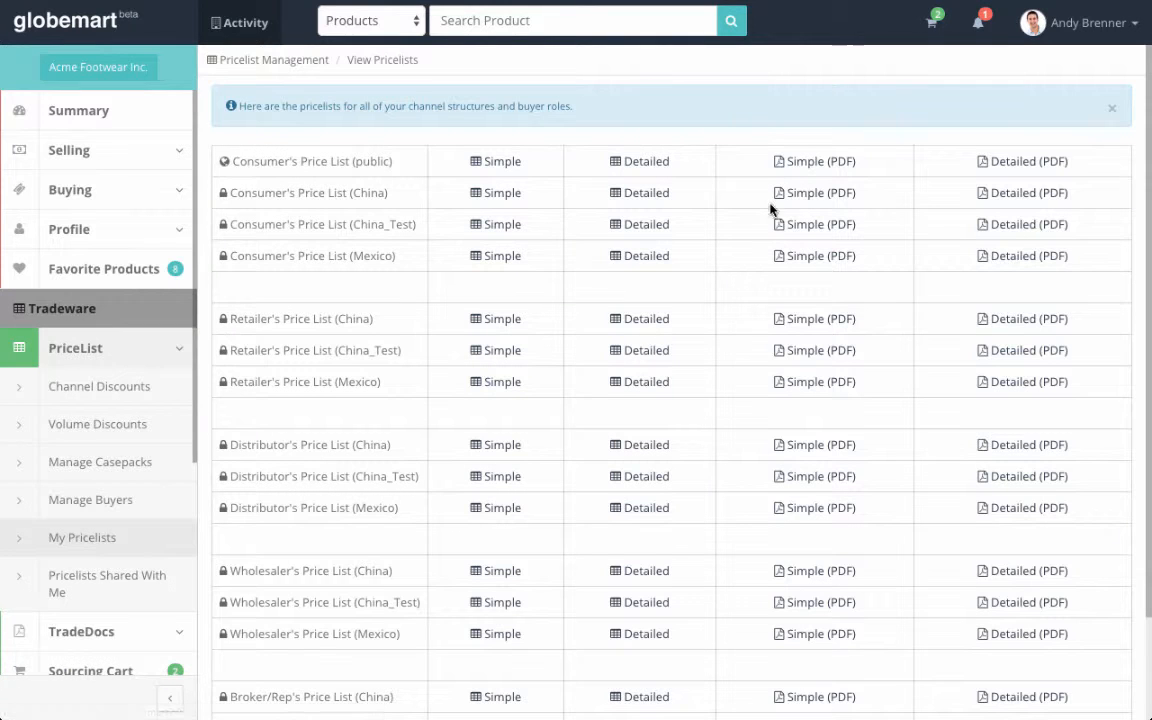
left_click(805, 233)
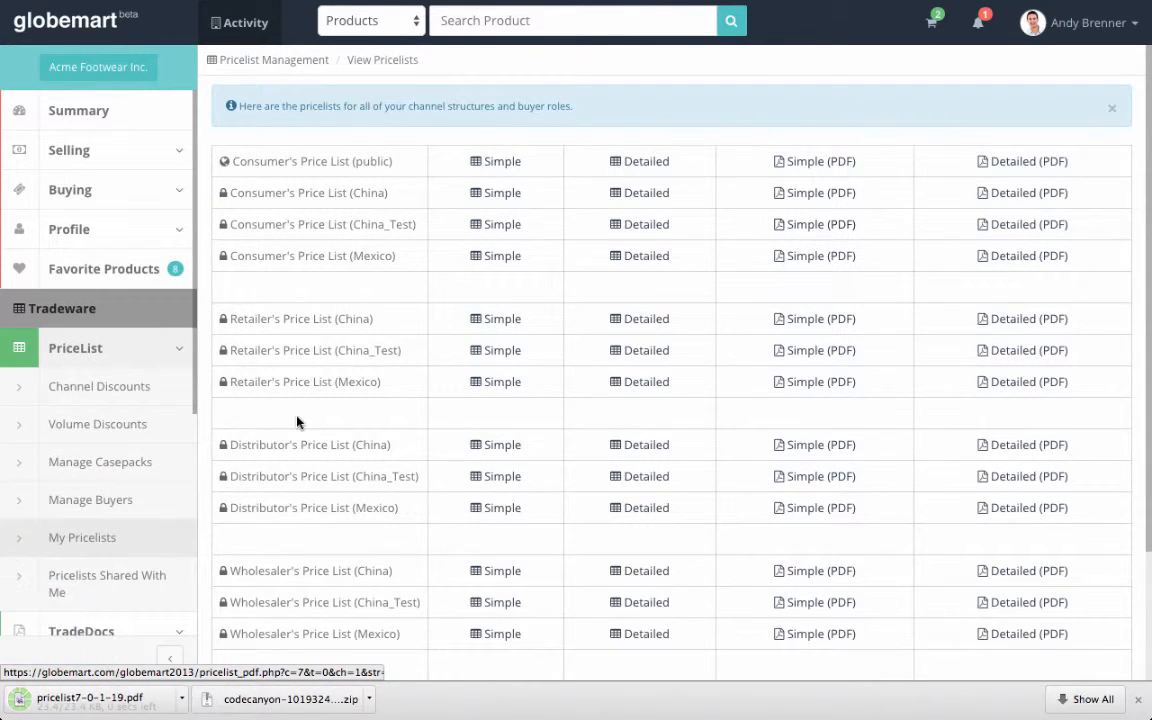
left_click(117, 697)
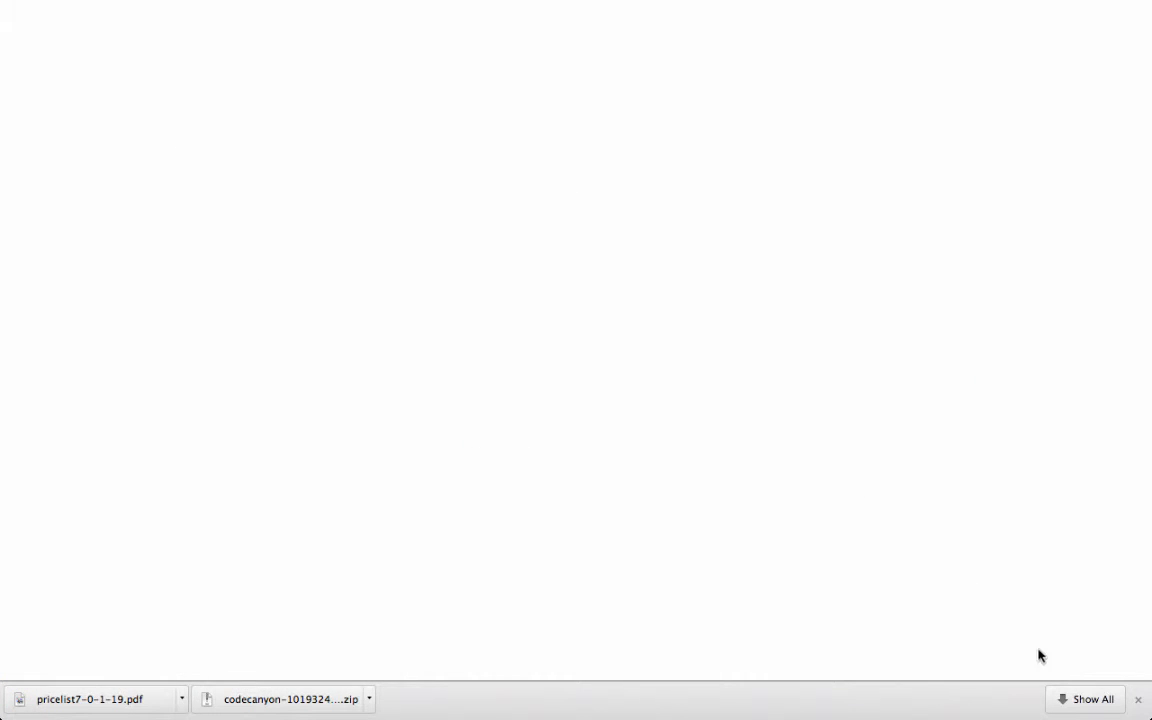
left_click(1138, 699)
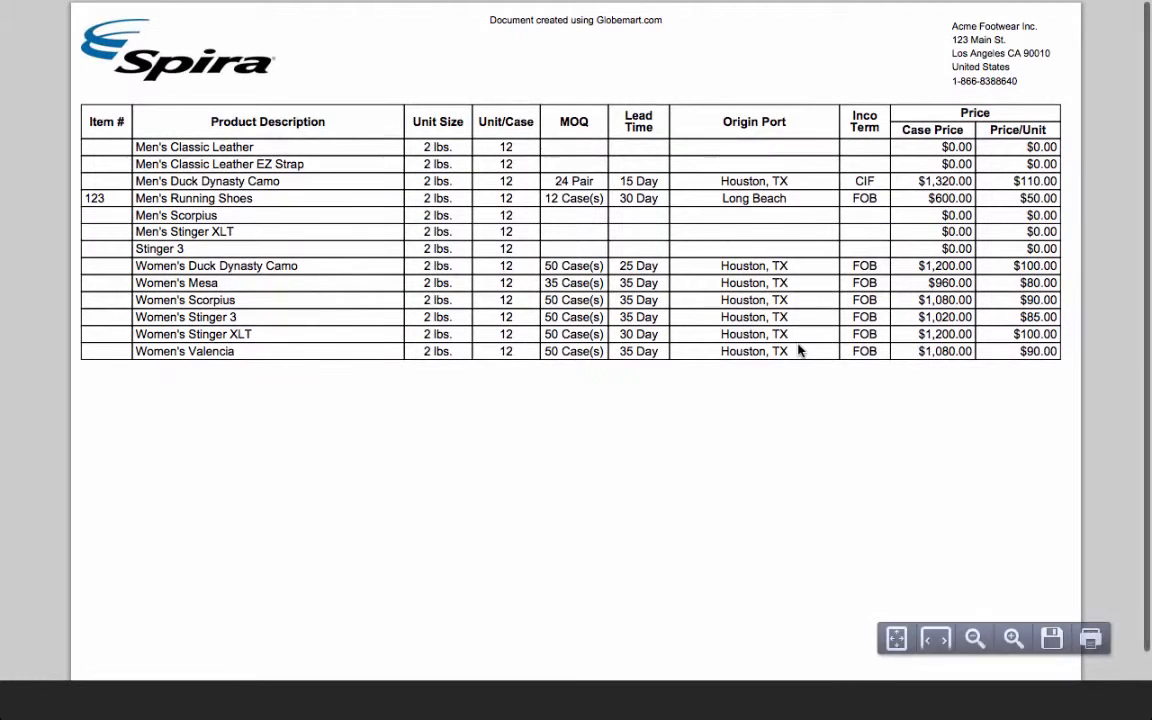
Look through the PDF price list, checking its company header, product terms, prices and footer.
scroll(798, 349, "down", 2)
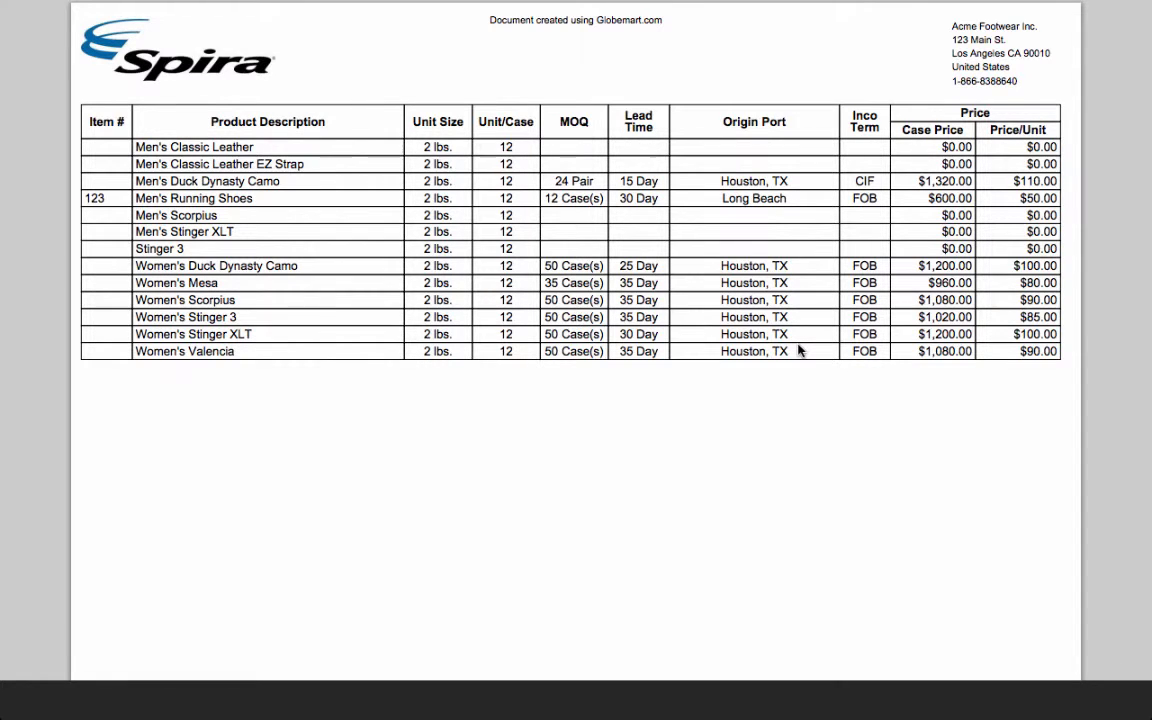
scroll(800, 350, "down", 2)
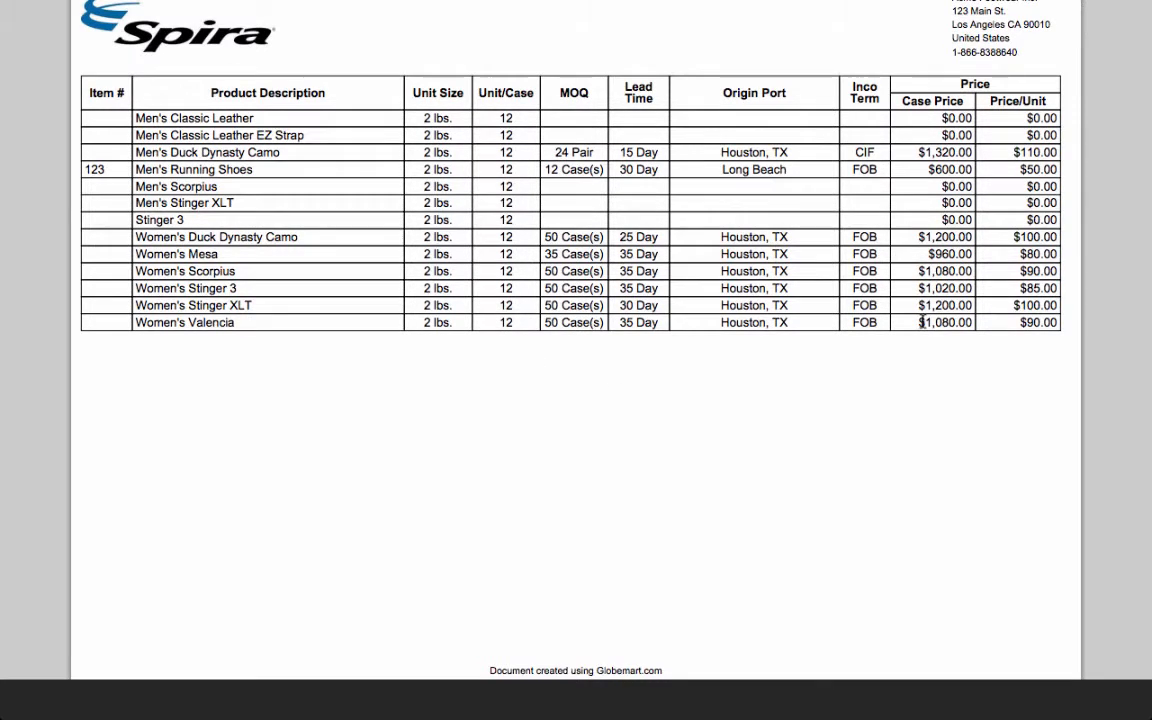
scroll(925, 327, "up", 2)
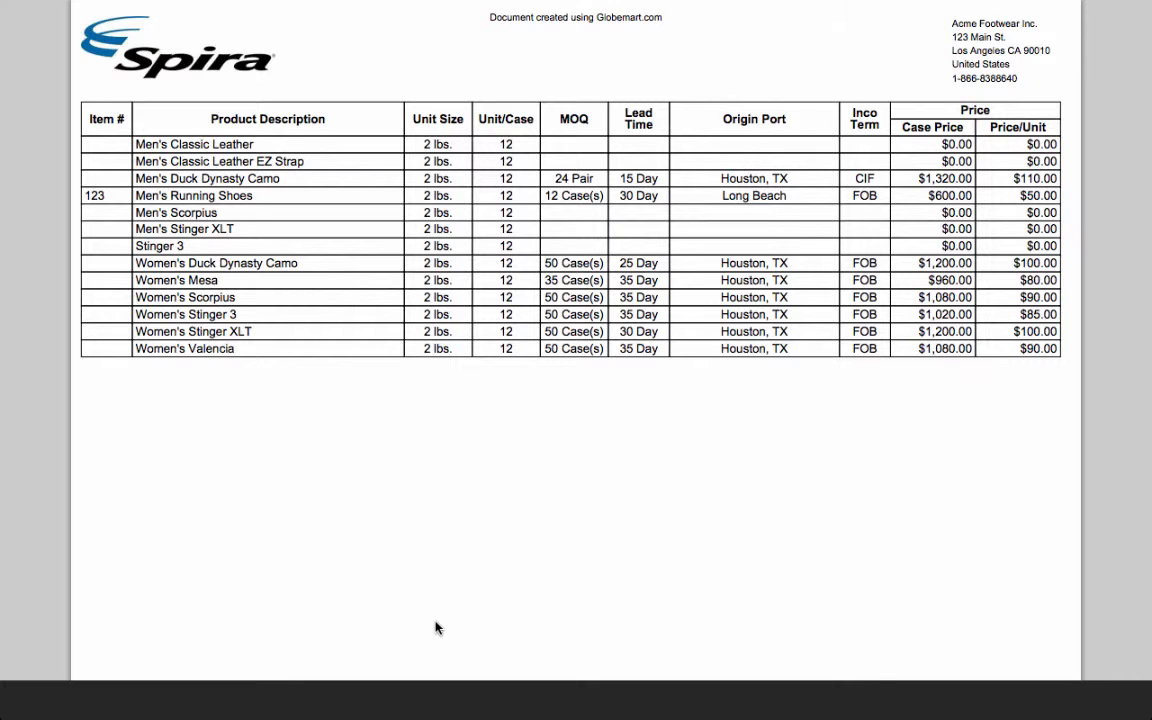
scroll(525, 525, "down", 1)
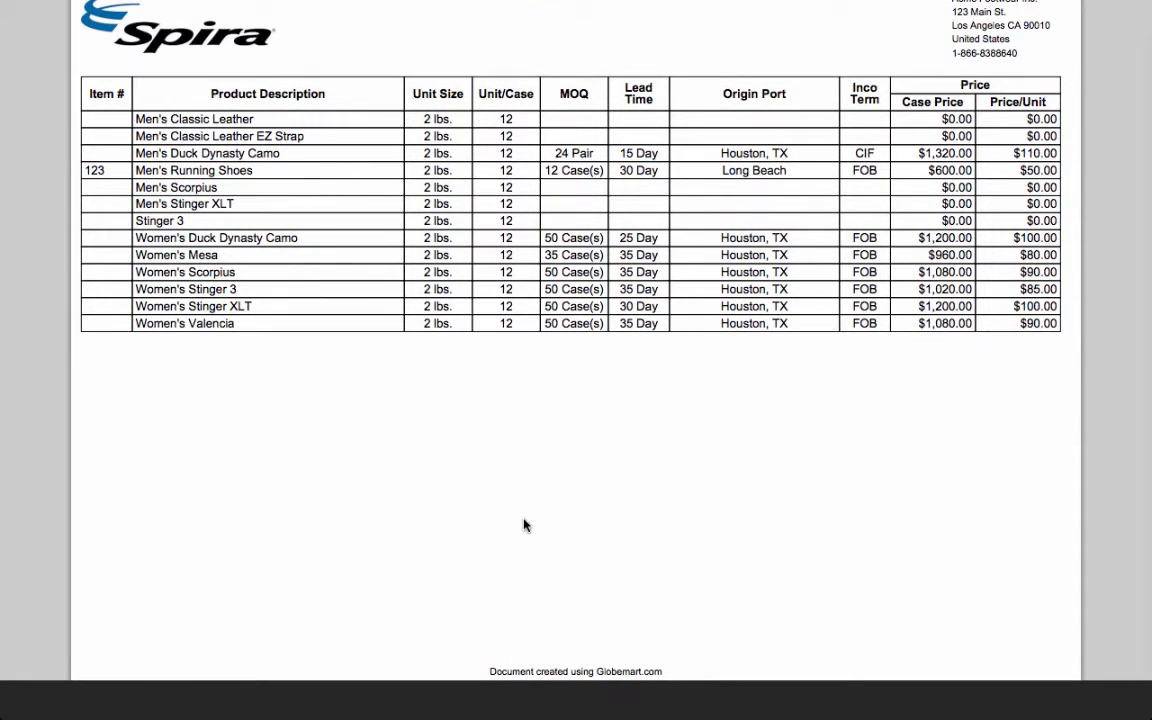
right_click(788, 478)
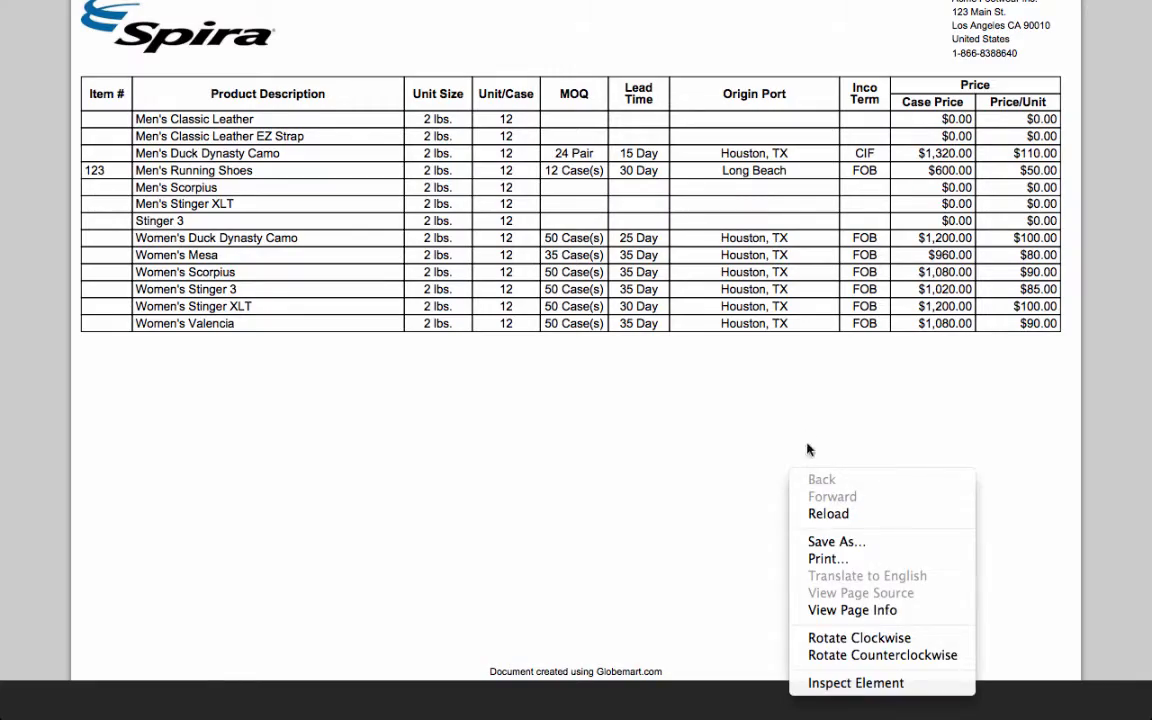
left_click(800, 406)
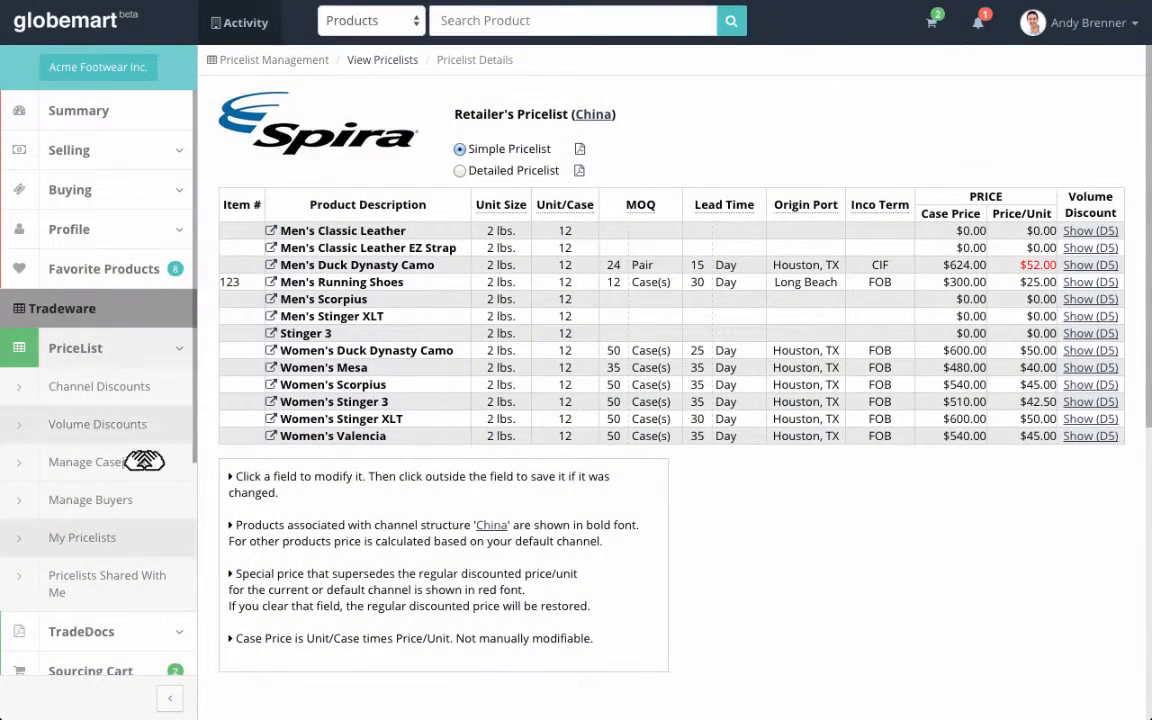
Open the pricelists shared with me and try to view Klein Tools, Inc.'s list in simple form.
left_click(110, 538)
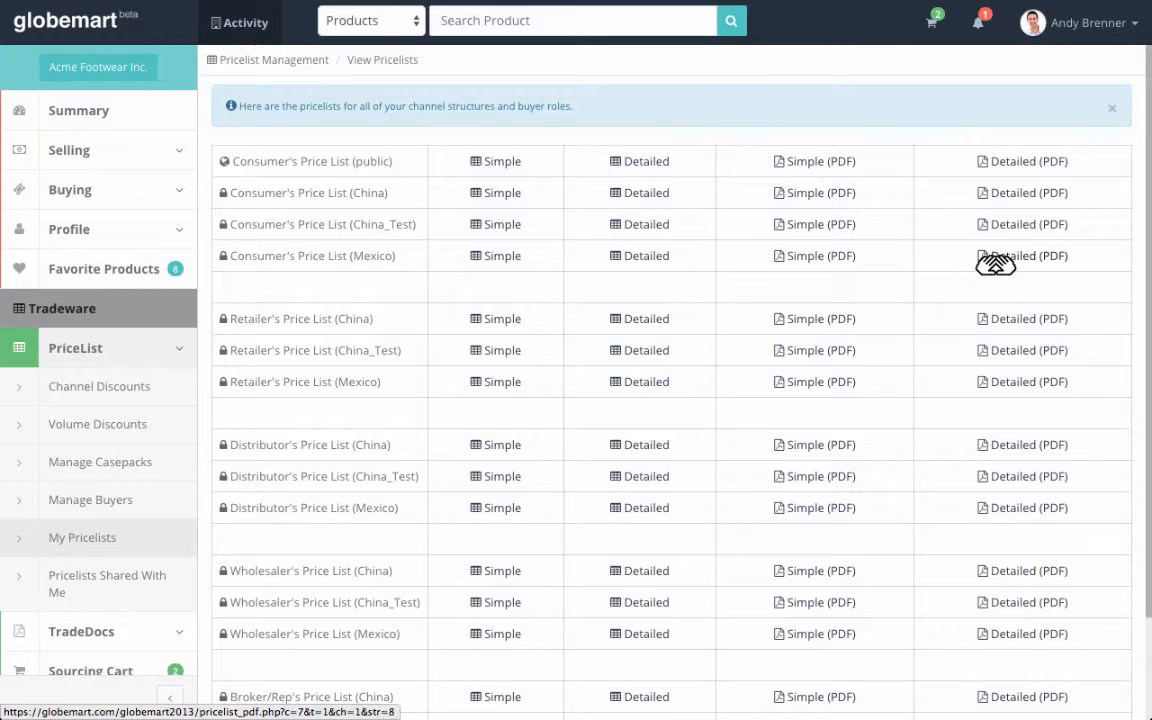
left_click(95, 585)
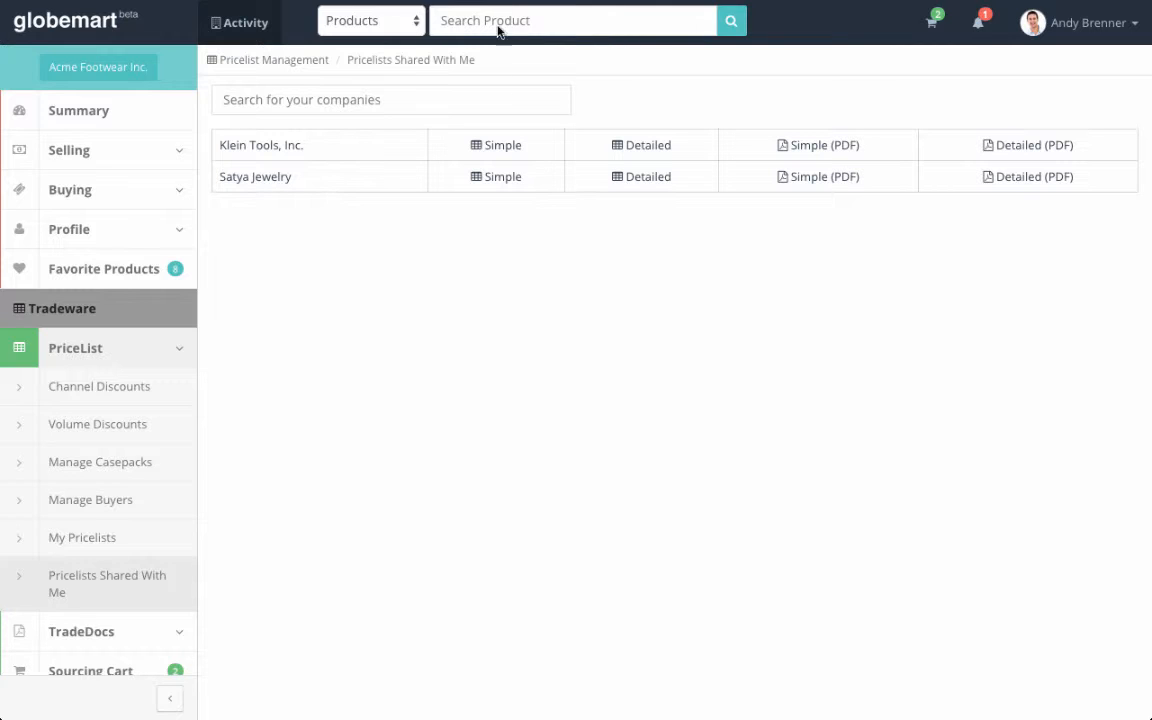
left_click(498, 146)
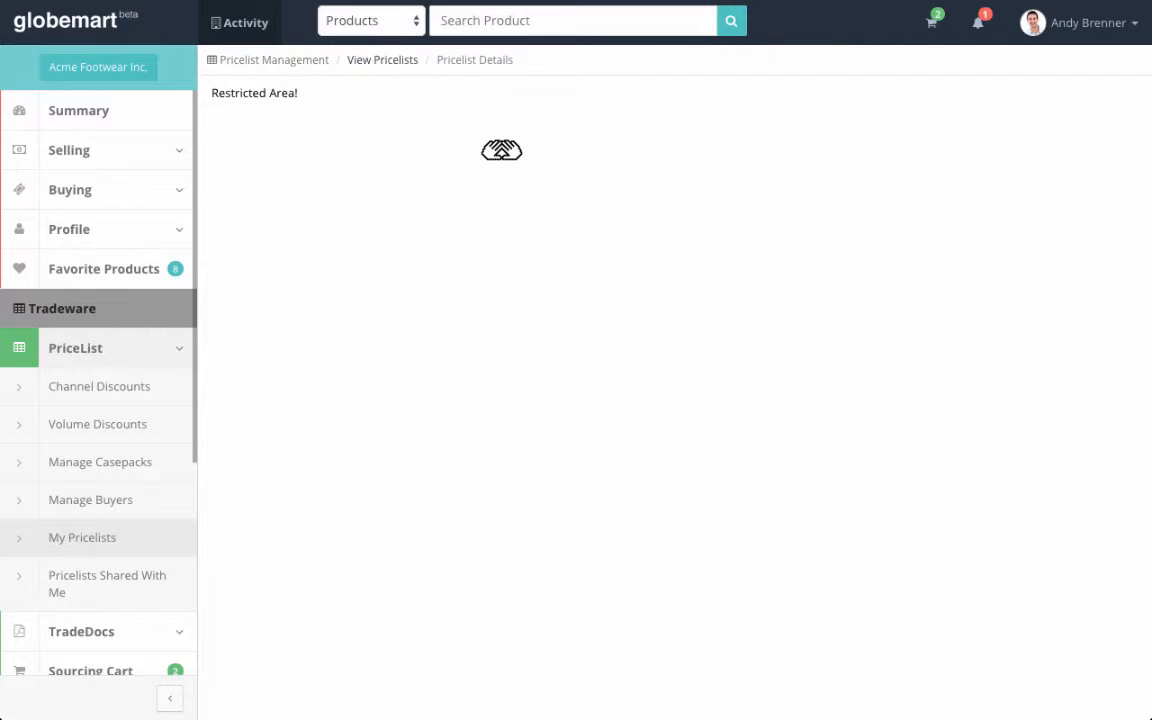
Go back to the shared pricelists and view Satya Jewelry's list in simple form.
right_click(424, 128)
left_click(438, 130)
left_click(487, 186)
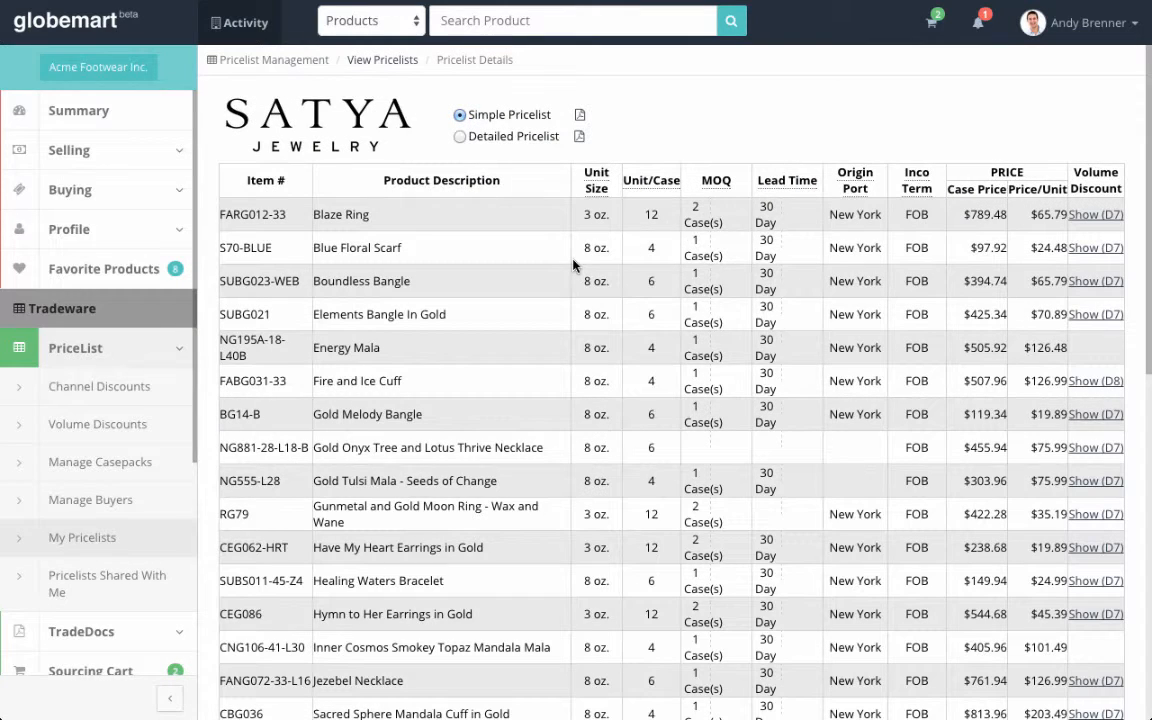
Examine the product terms and case prices in Satya Jewelry's simple pricelist and switch to its detailed version.
scroll(573, 265, "down", 5)
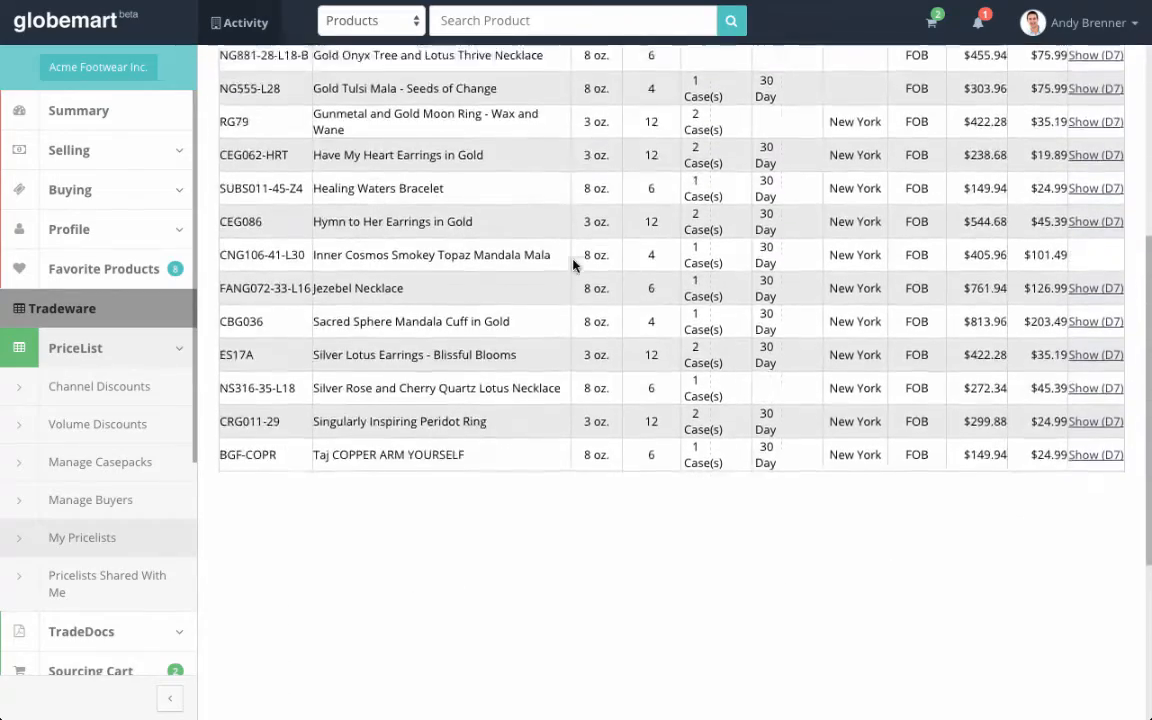
scroll(573, 265, "up", 3)
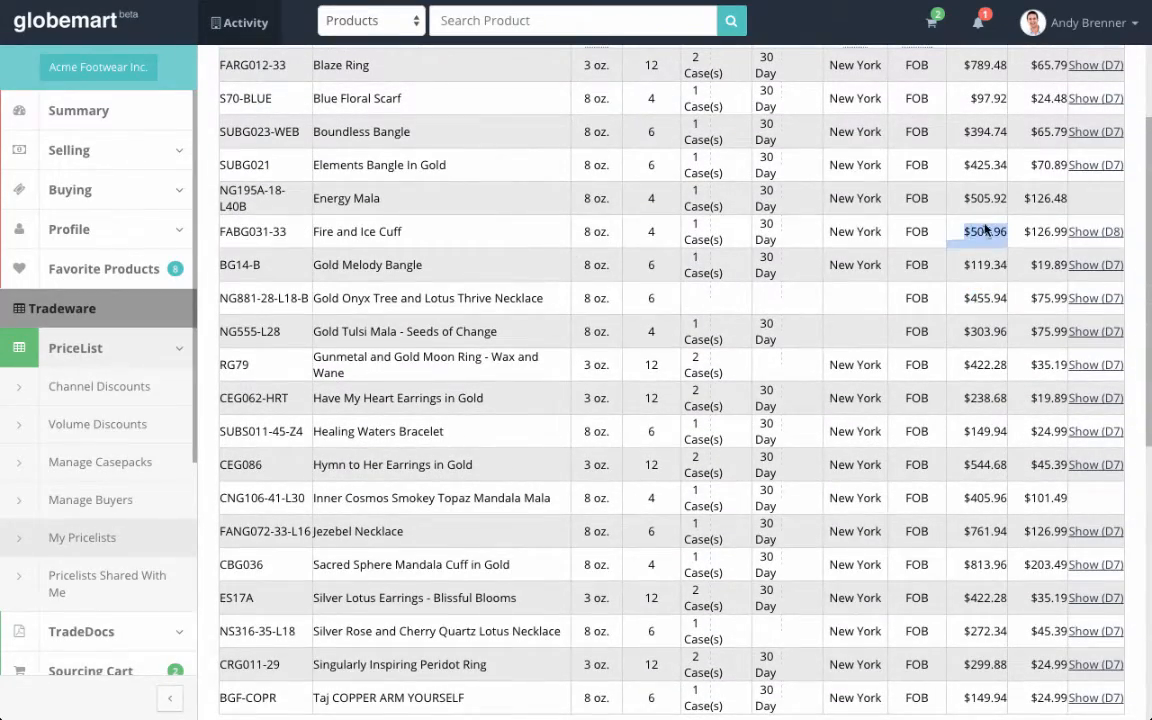
scroll(985, 197, "up", 2)
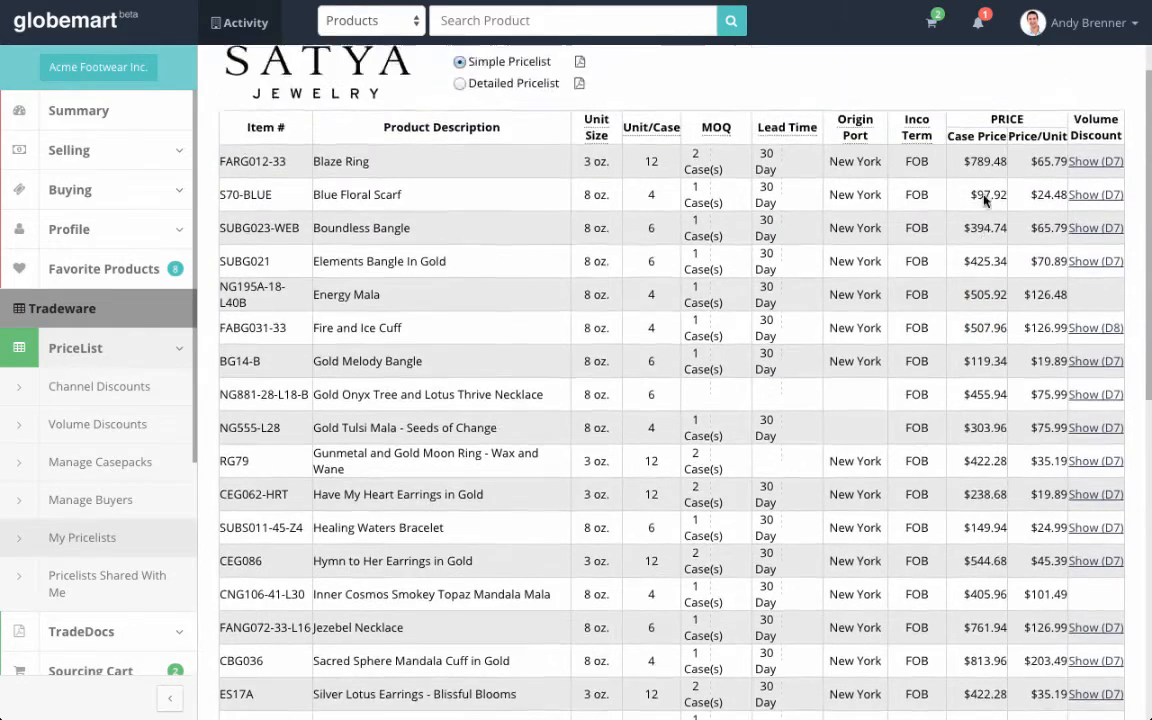
scroll(985, 201, "down", 1)
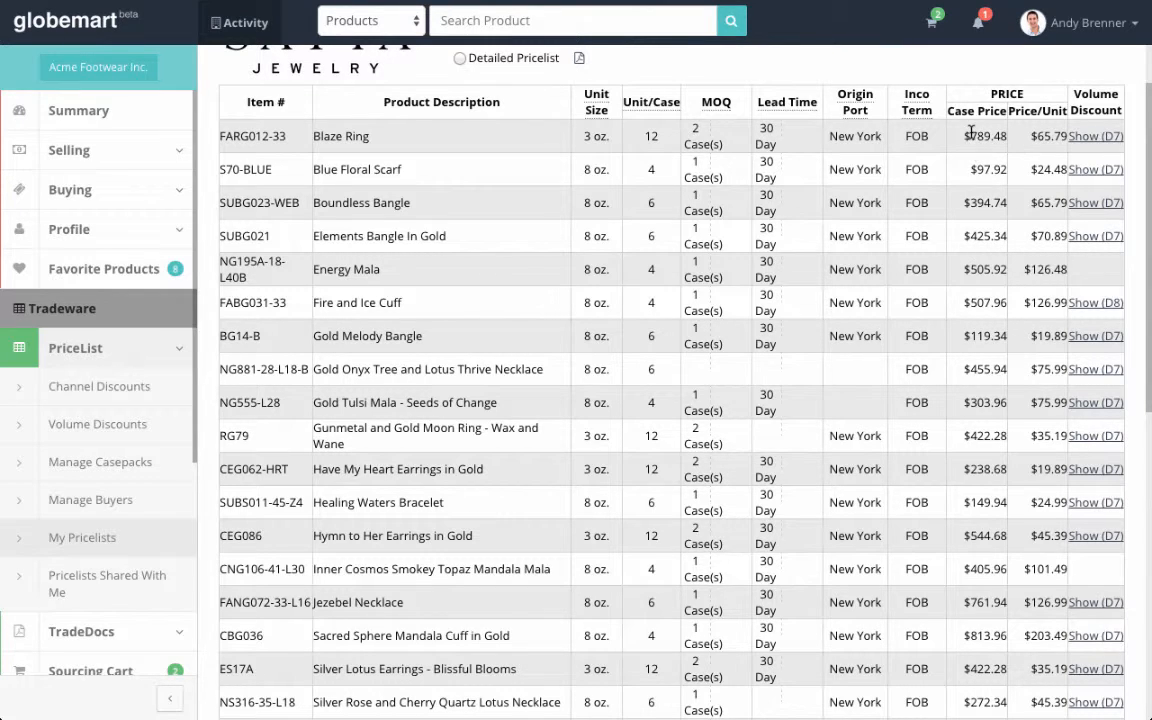
left_click_drag(968, 136, 985, 305)
left_click(985, 306)
scroll(985, 310, "up", 1)
scroll(985, 312, "down", 1)
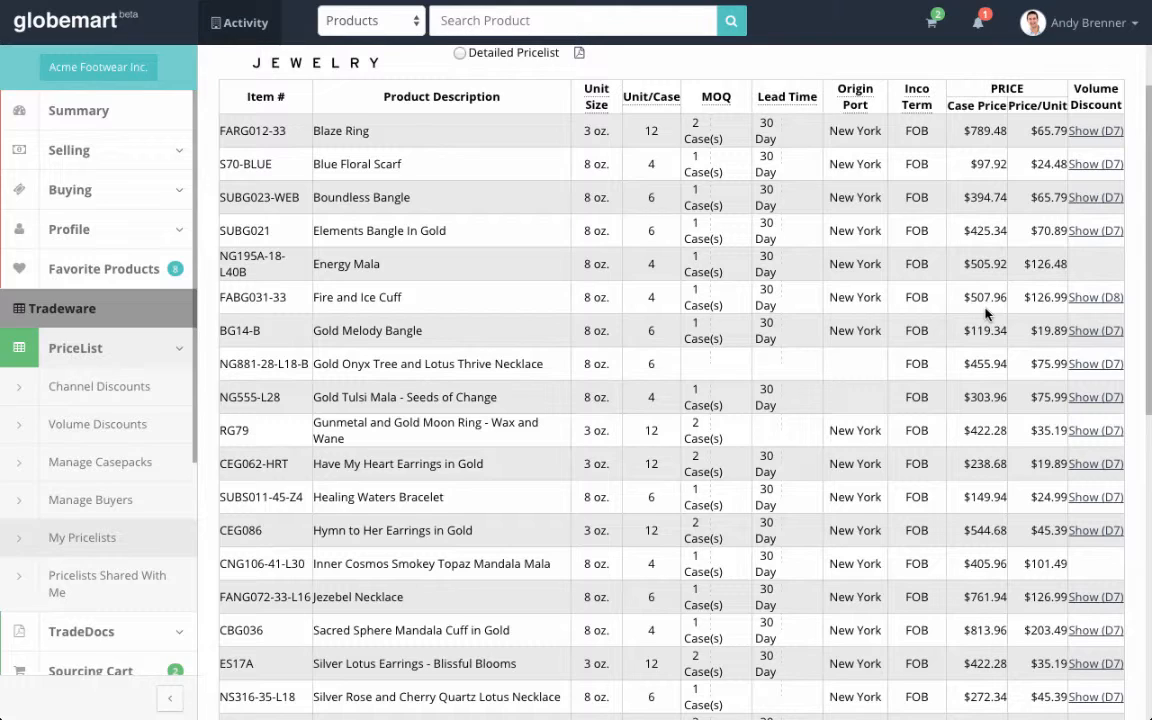
scroll(985, 313, "down", 1)
scroll(988, 310, "up", 3)
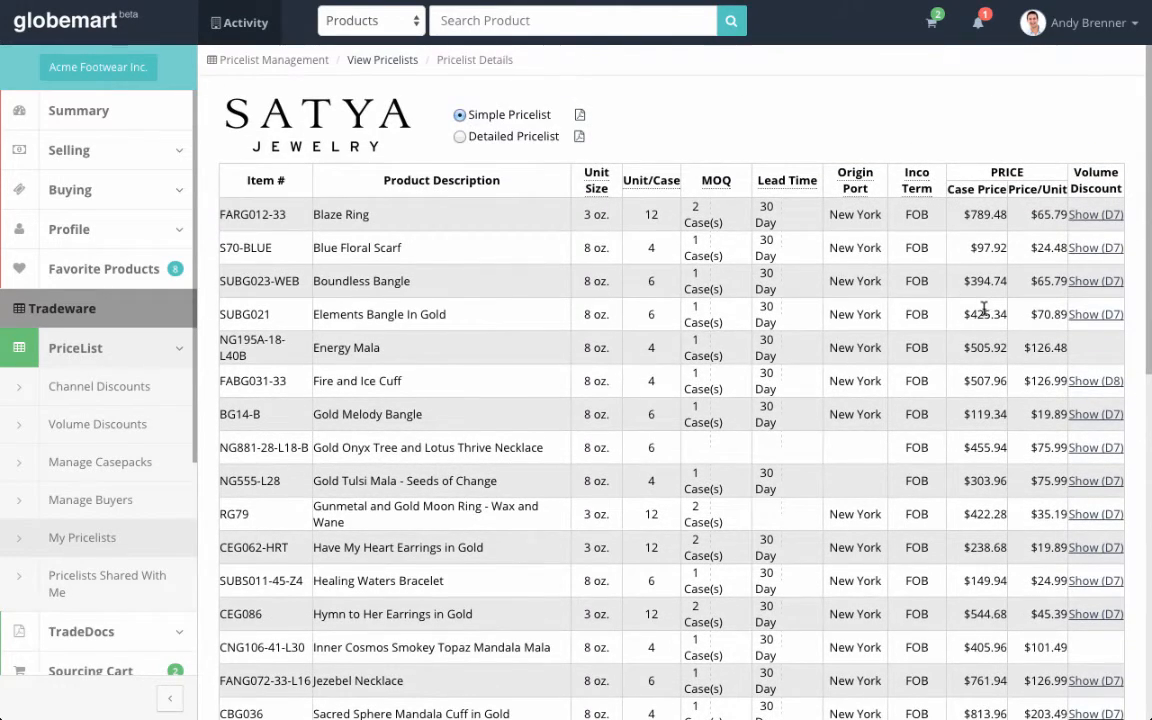
left_click(460, 139)
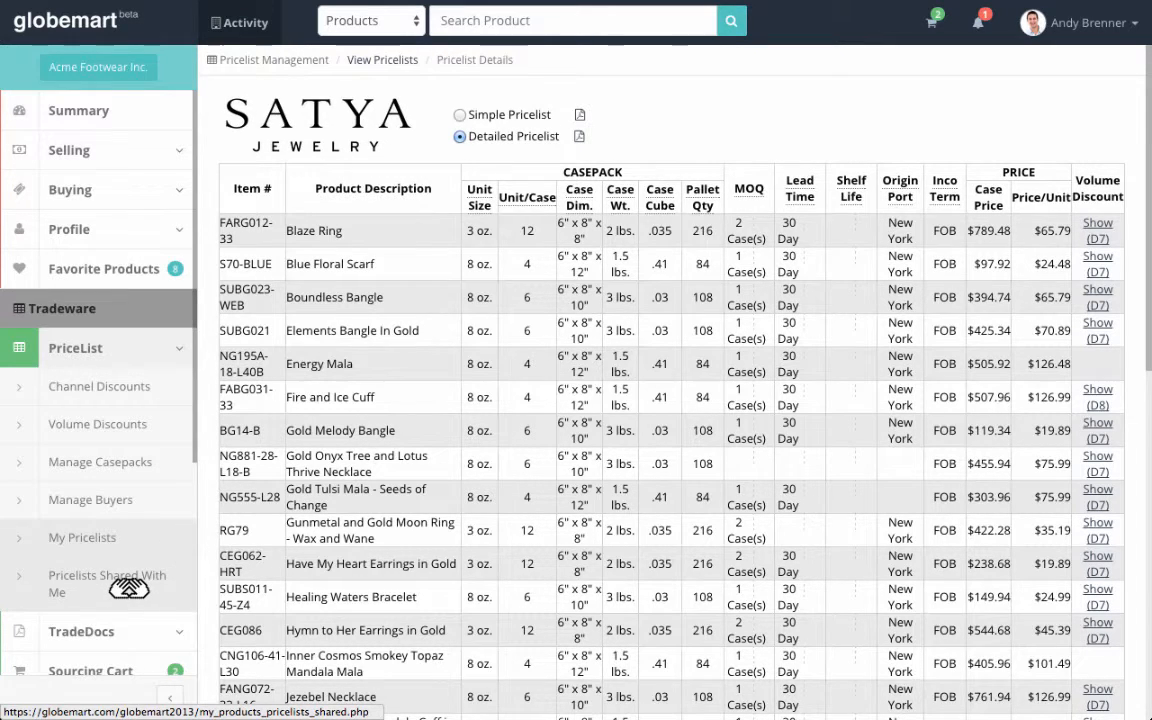
Return to the channel discounts page with the list of price list sections expanded.
left_click(145, 388)
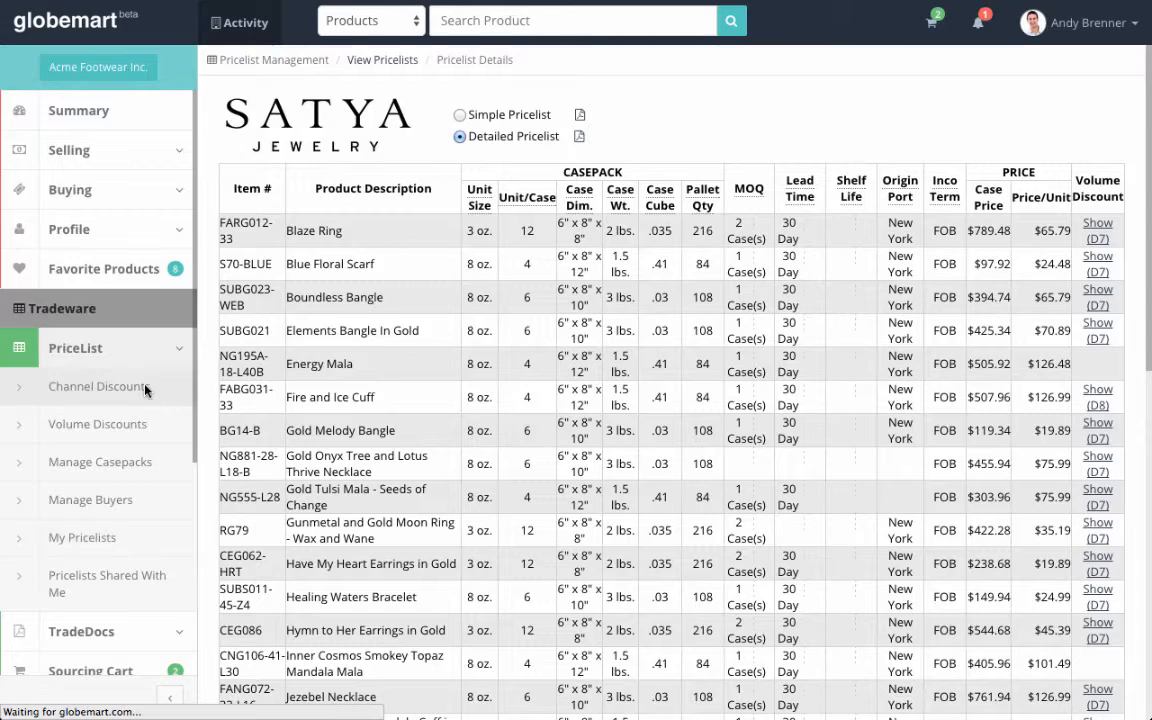
left_click(106, 356)
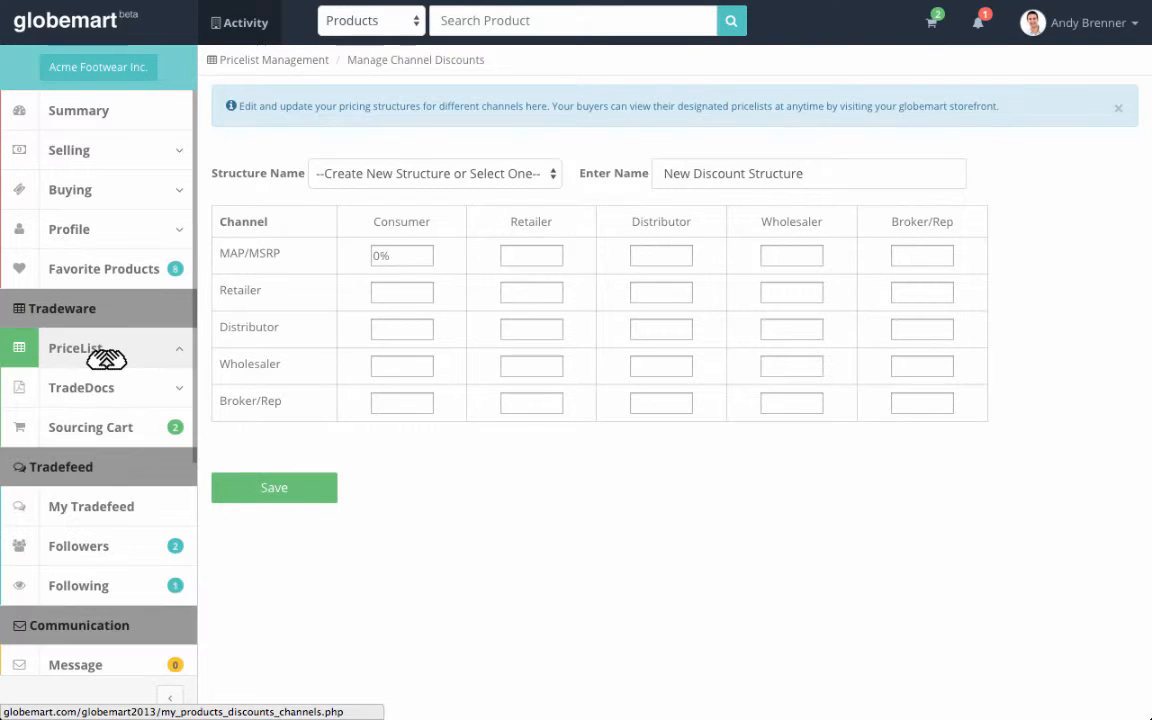
left_click(106, 356)
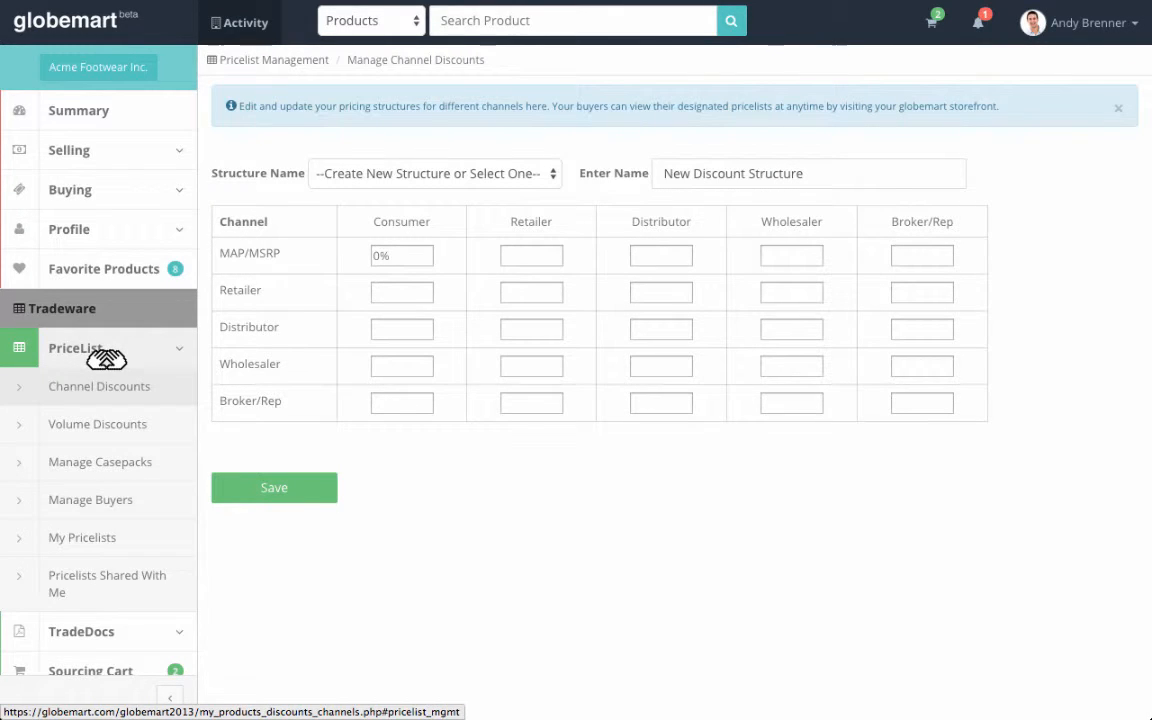